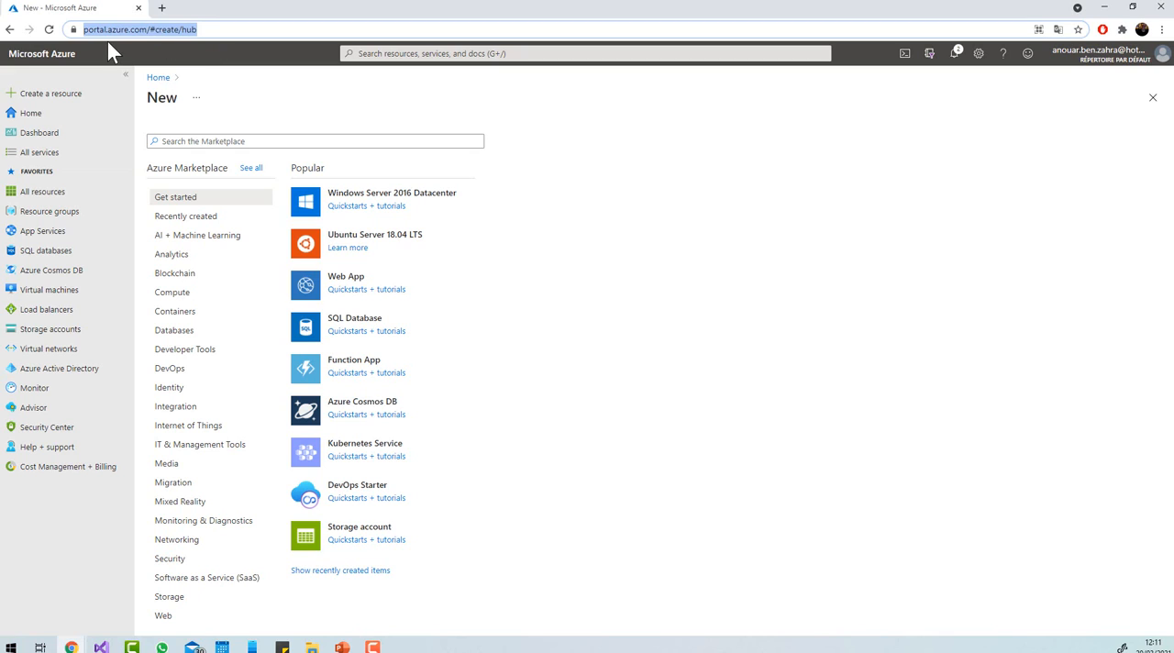
click(1099, 59)
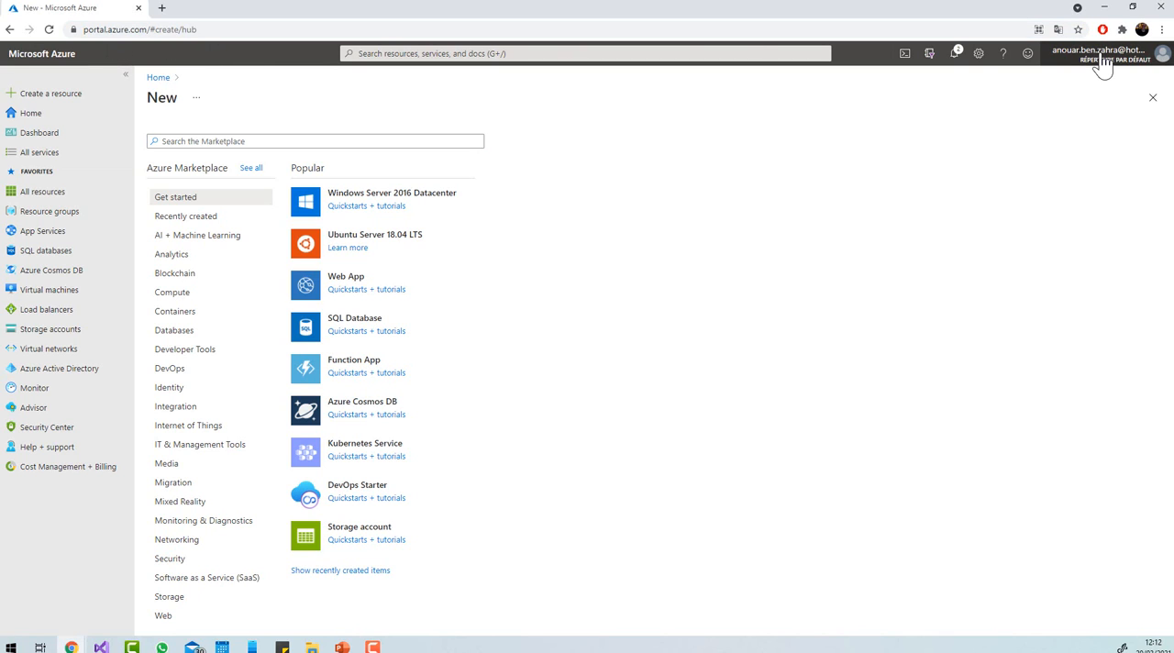
click(799, 185)
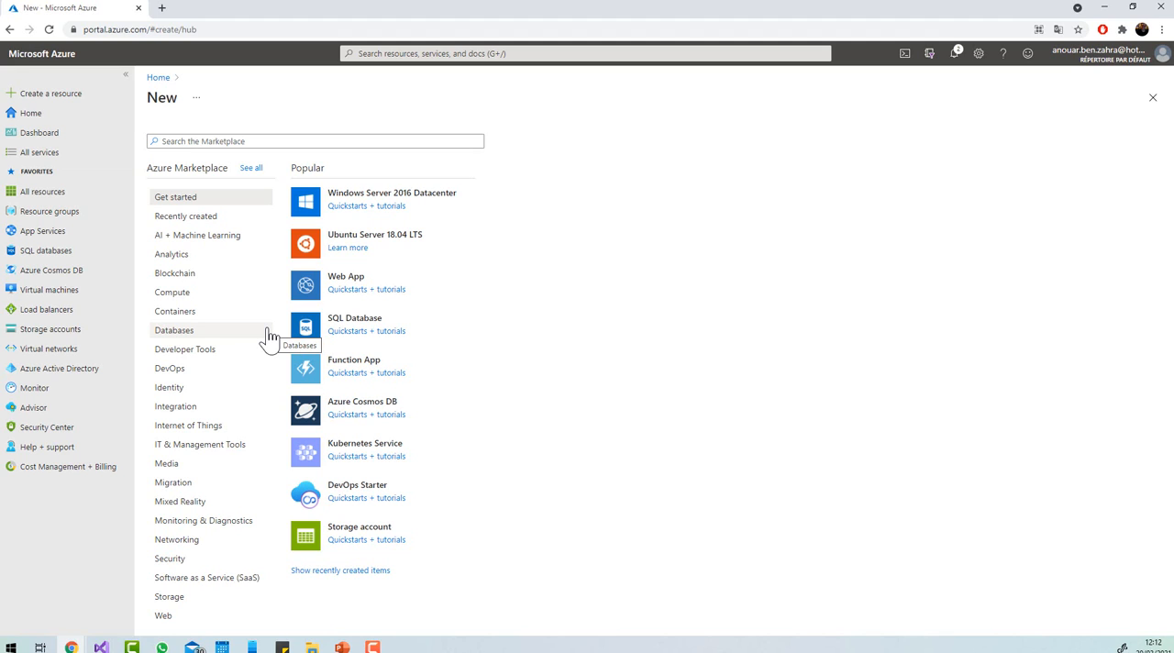
Create a resource group named adfdemotut in the (Europe) North Europe region.
click(44, 210)
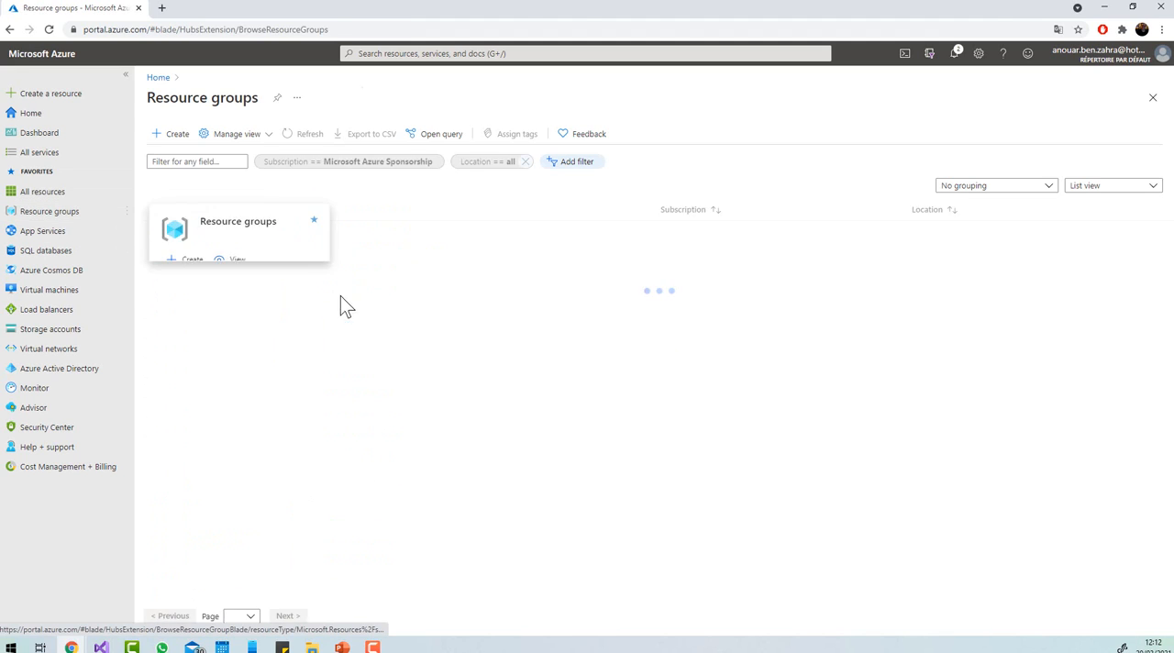
click(163, 134)
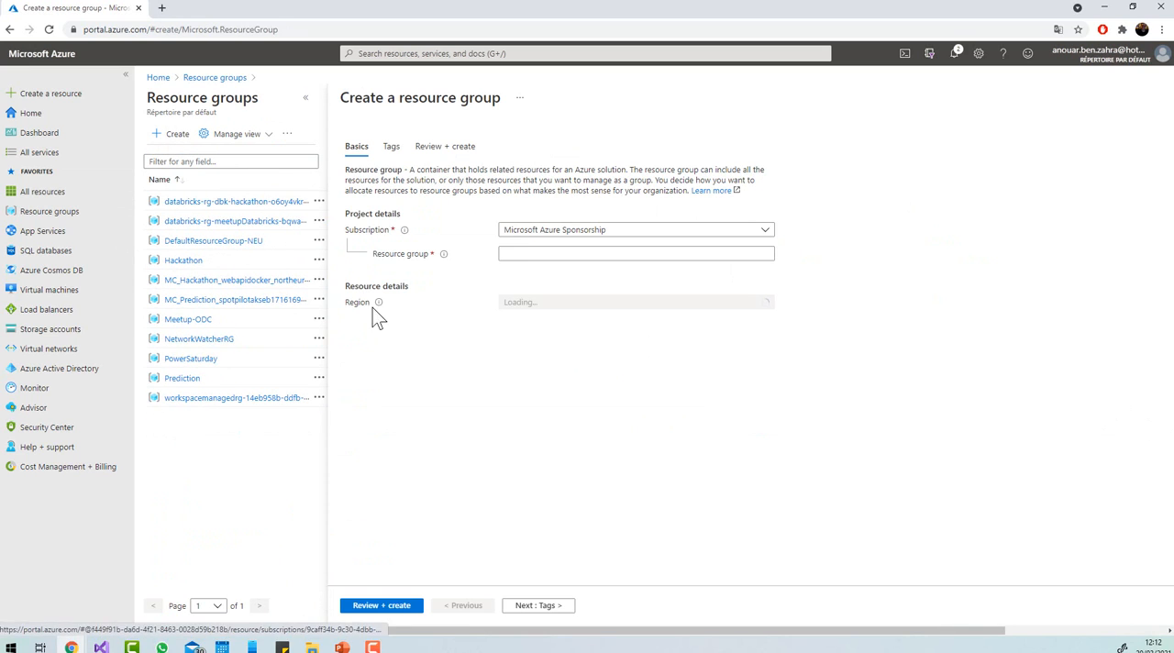
click(524, 254)
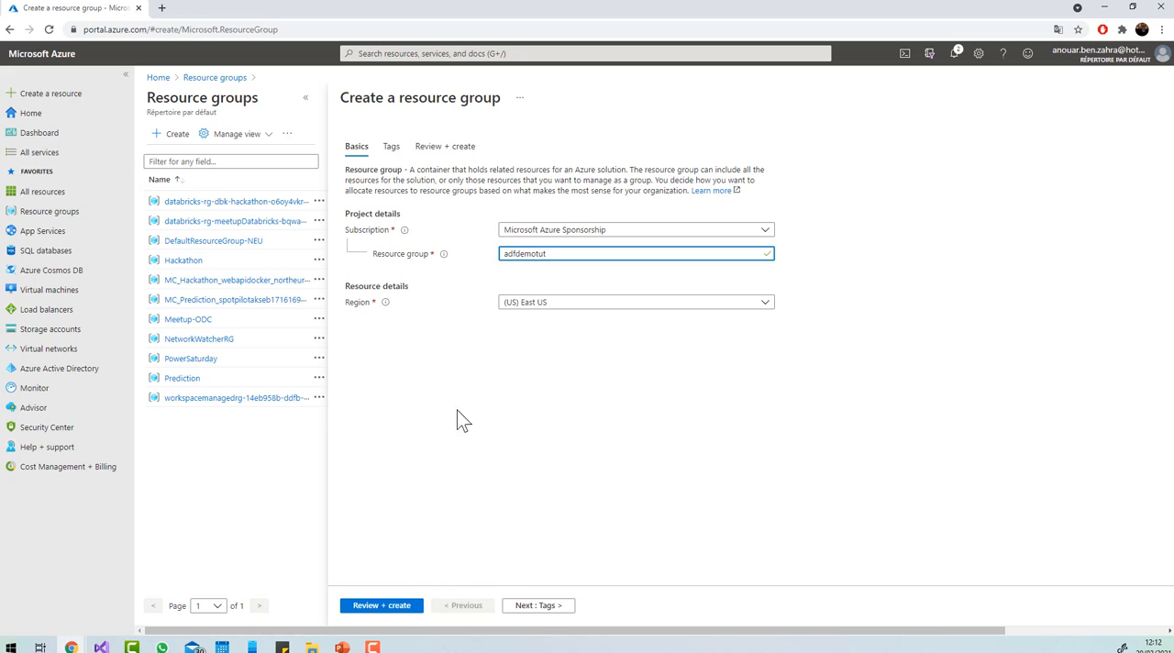
click(538, 305)
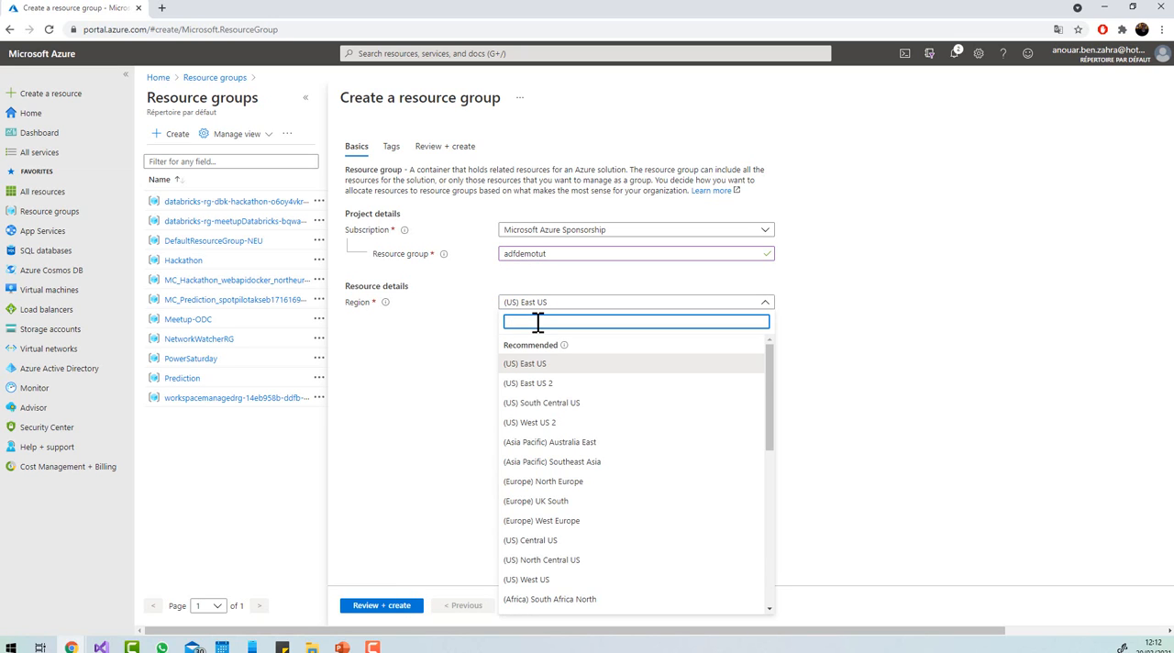
text(europ)
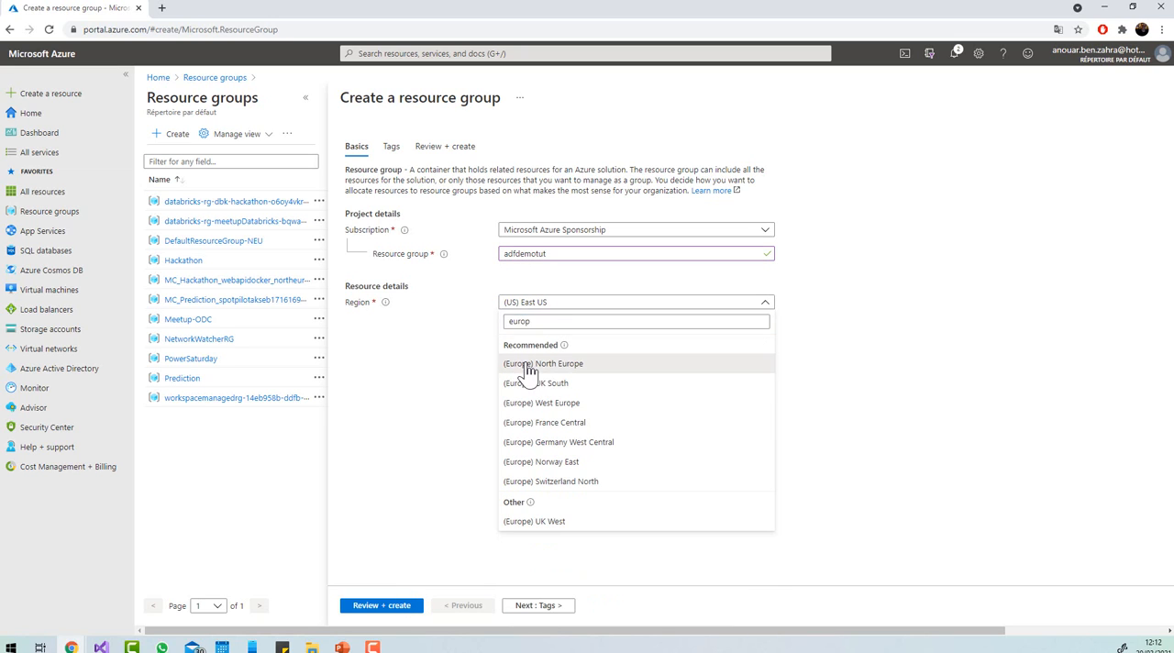
click(551, 363)
click(381, 605)
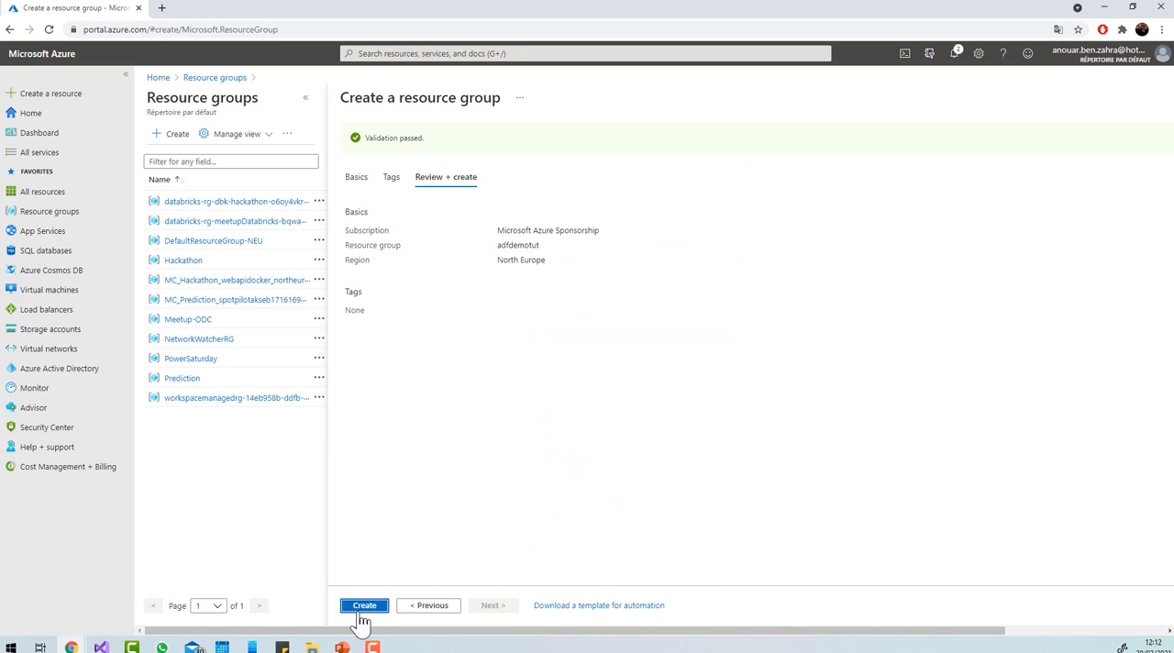
click(359, 606)
Open the adfdemotut resource group, search the Marketplace for Azure Data Factory, and start creating Microsoft's Data Factory service in it.
click(1009, 130)
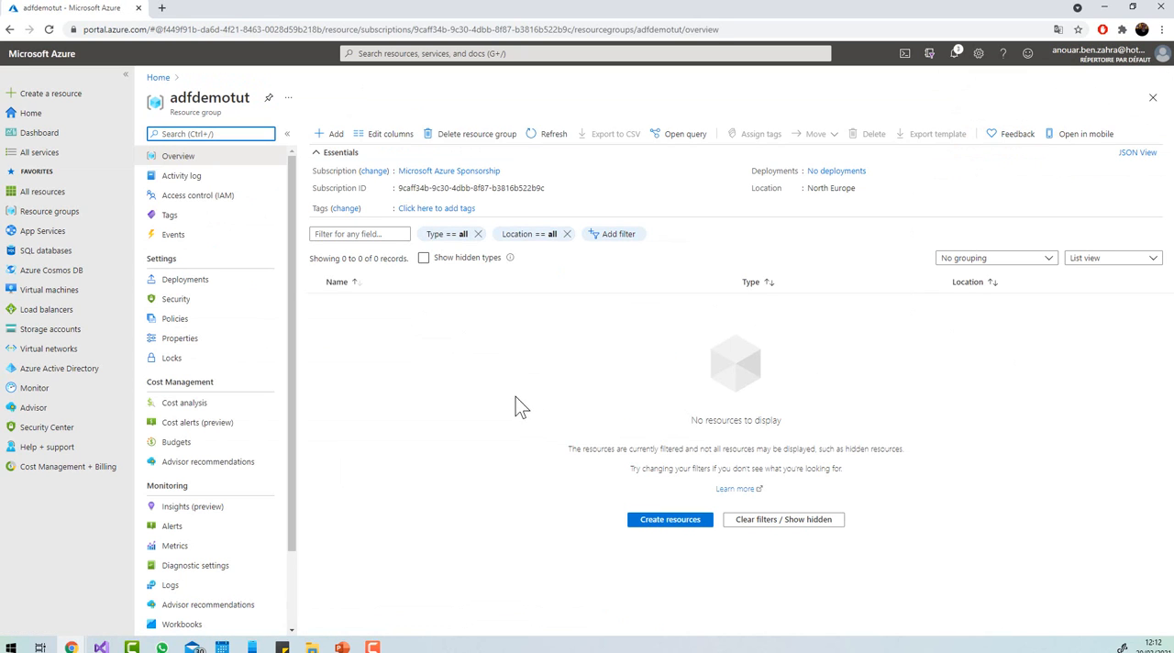
click(332, 135)
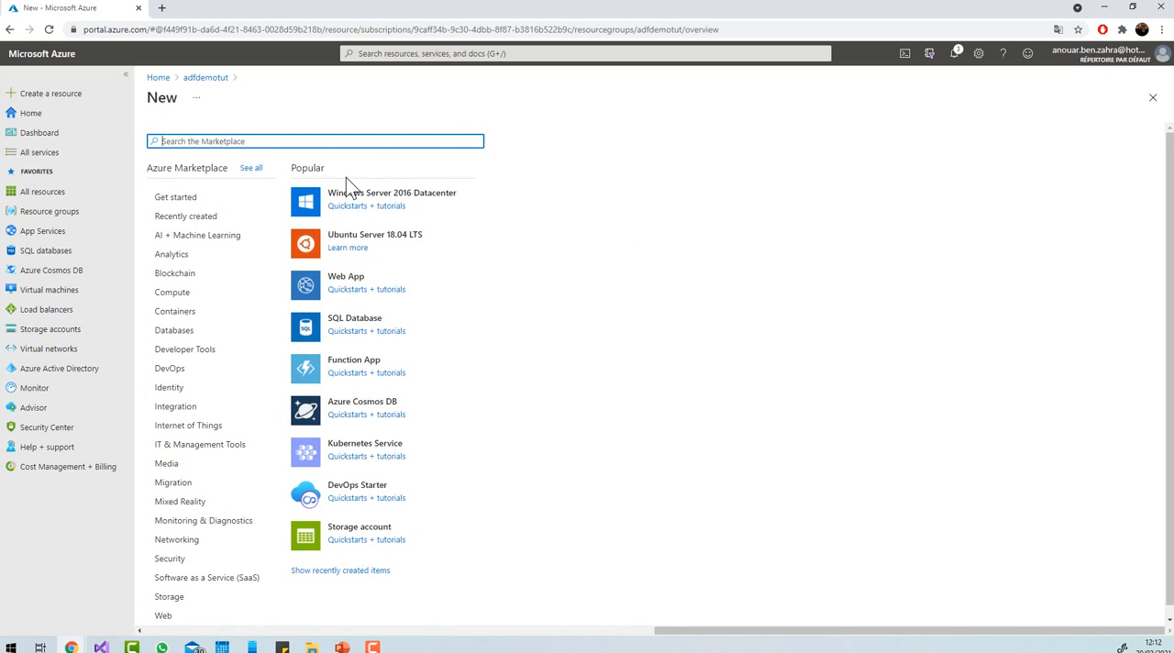
text(Azure Data Factory)
key(Return)
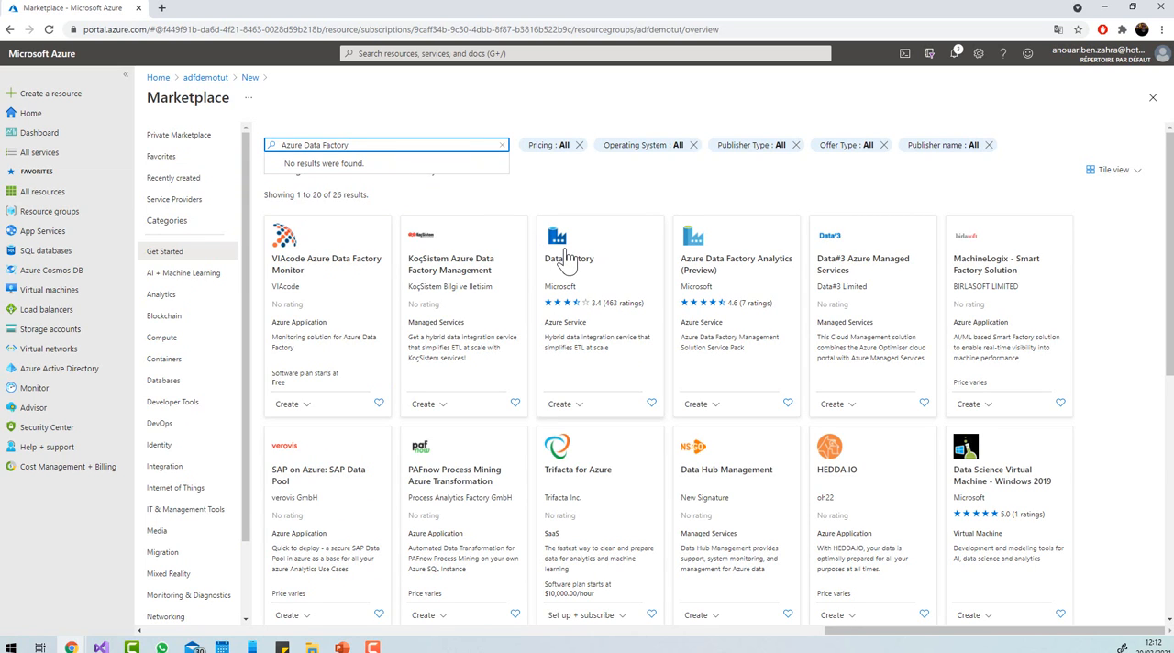
click(545, 353)
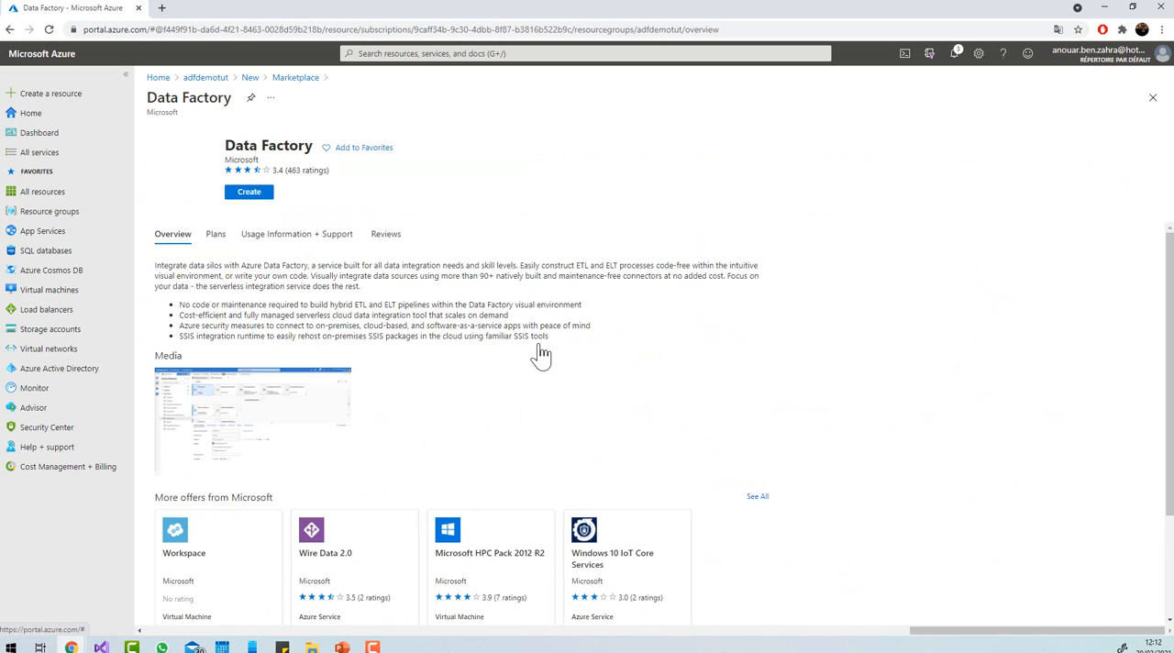
click(251, 196)
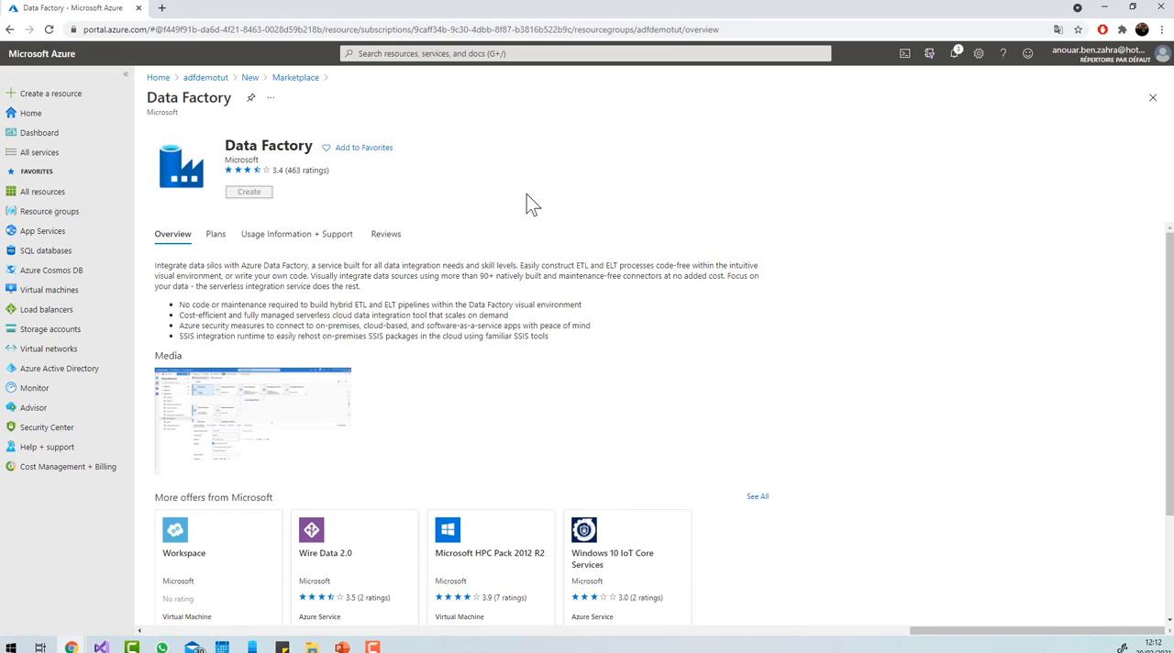
Name the data factory adfacti and keep its version at V2.
click(354, 330)
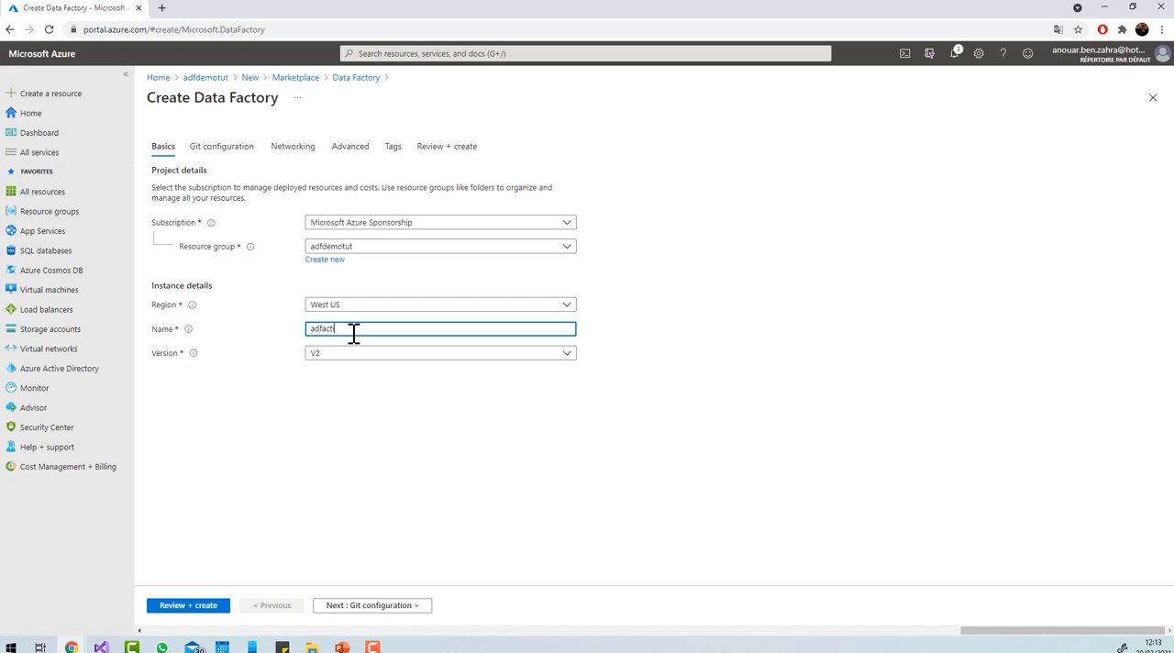
text(i)
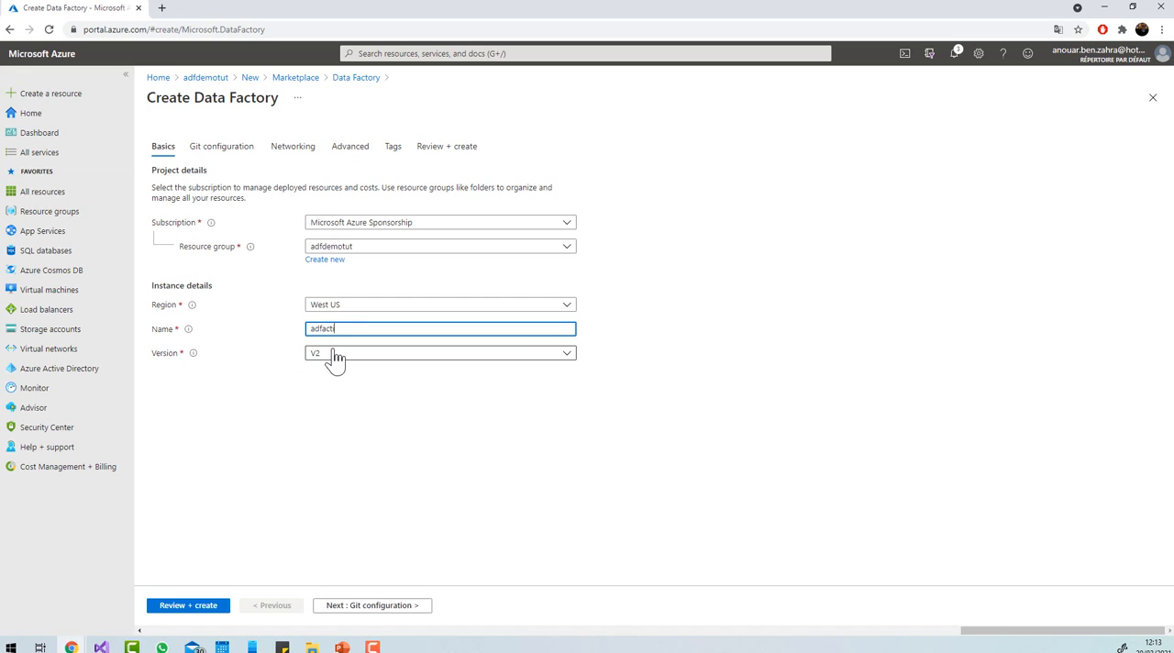
click(333, 361)
click(324, 366)
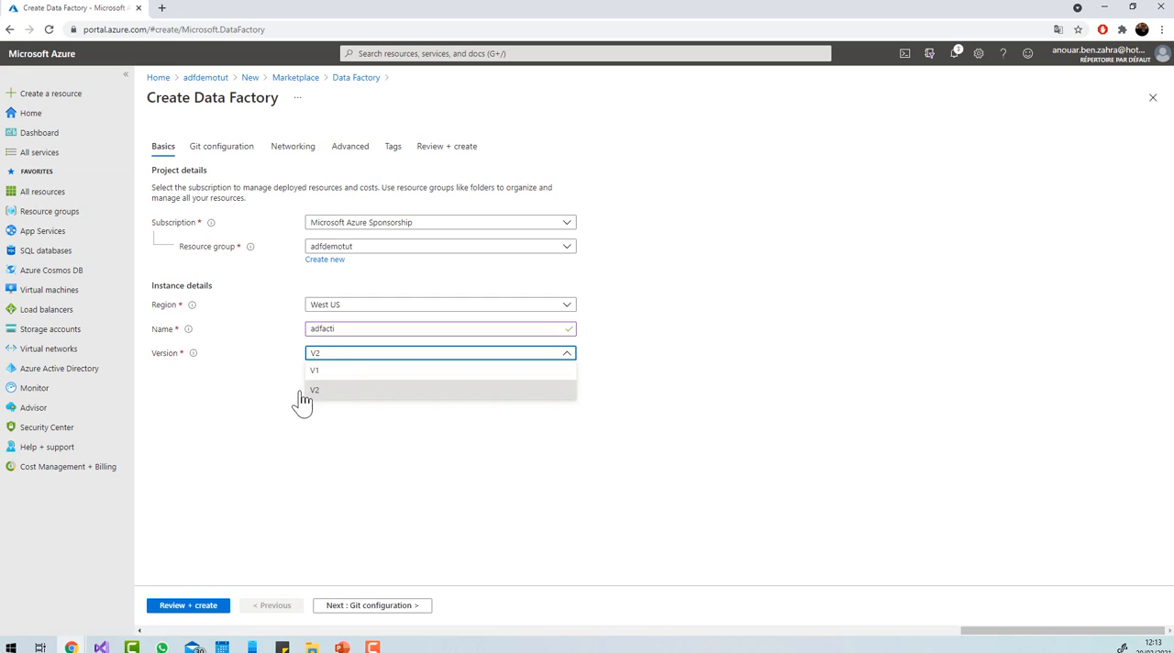
click(266, 403)
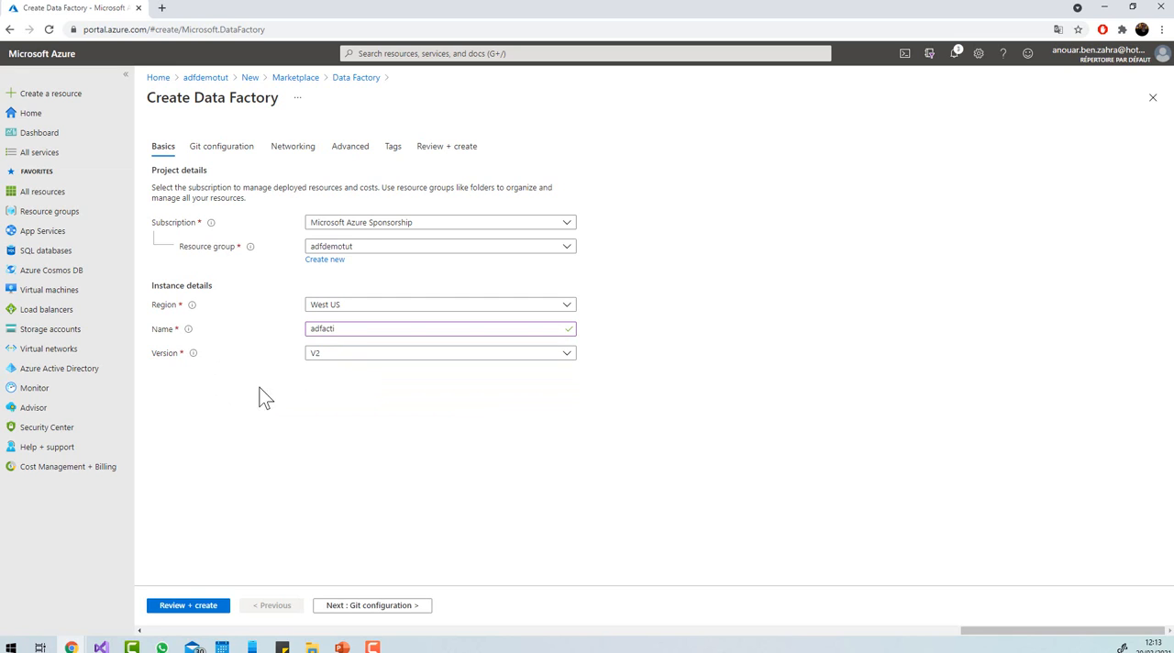
Set the data factory's region to North Europe.
click(364, 308)
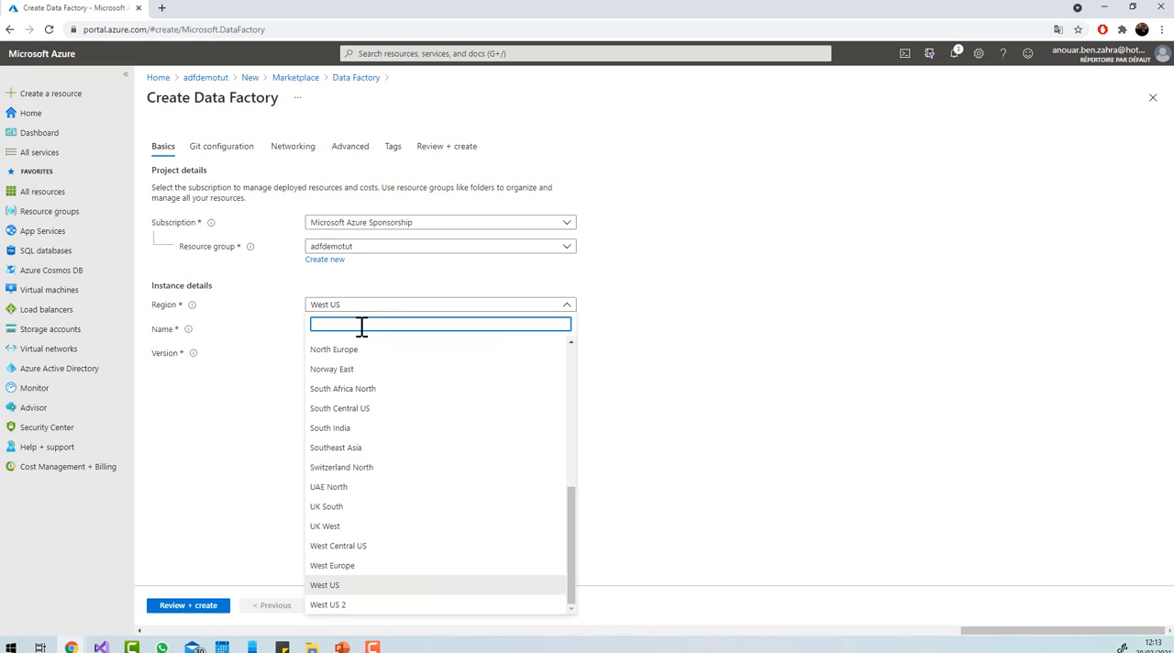
text(europz)
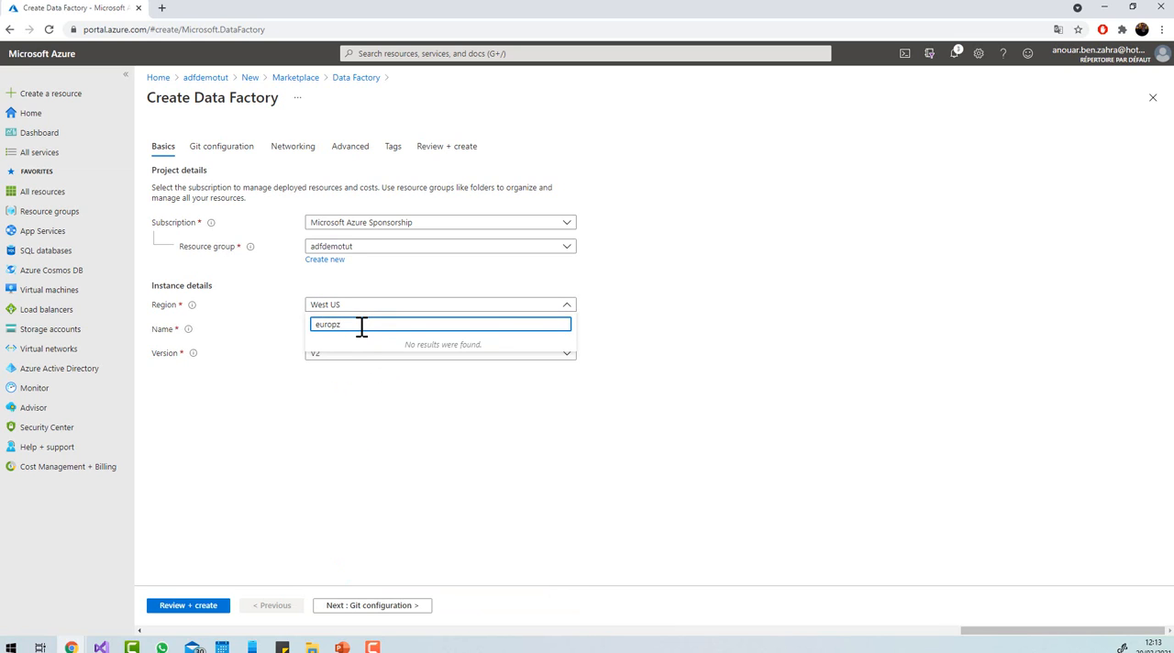
key(BackSpace)
click(342, 346)
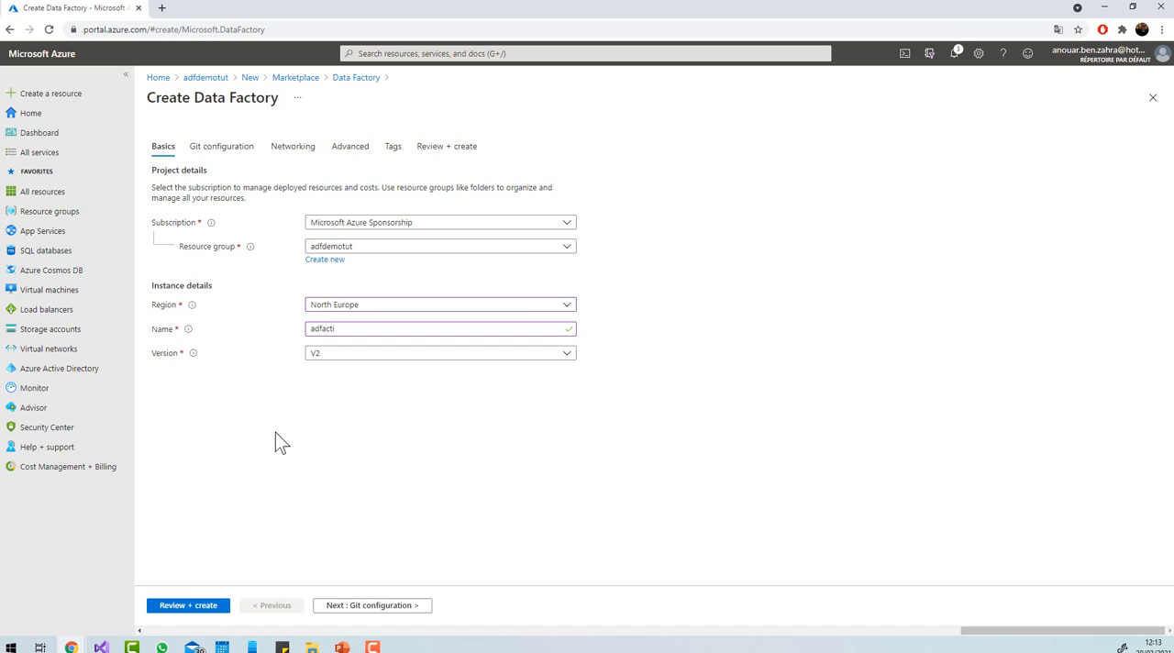
Pass over the Git, networking and encryption settings unchanged, and add a tag named adf with the value copy.
click(369, 609)
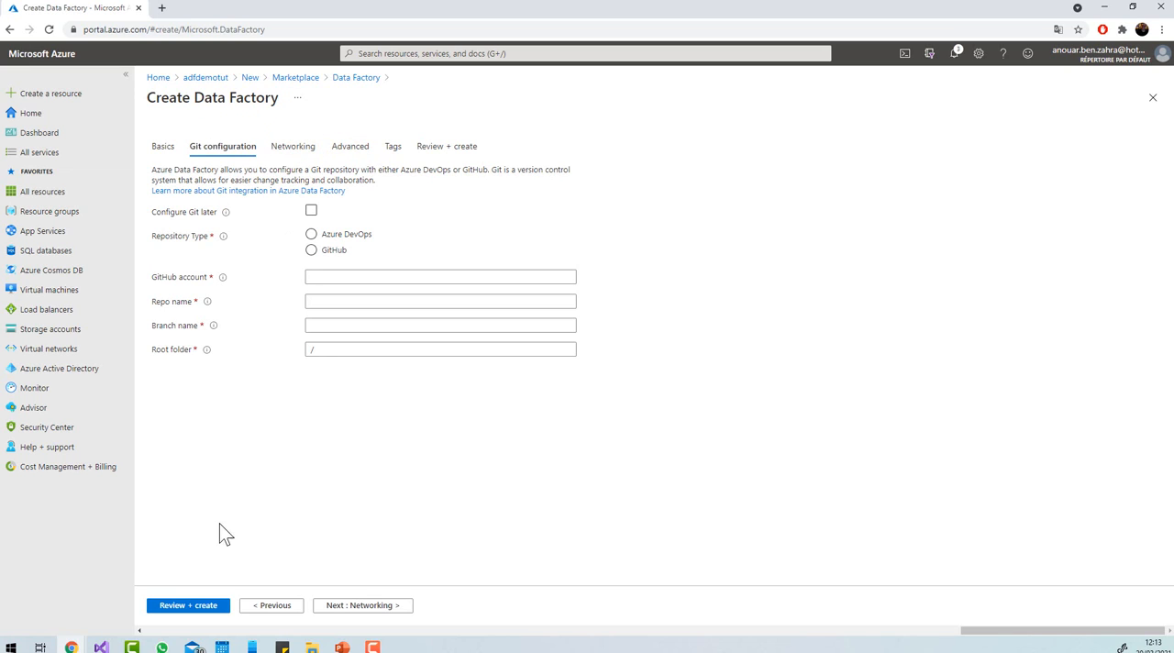
click(346, 603)
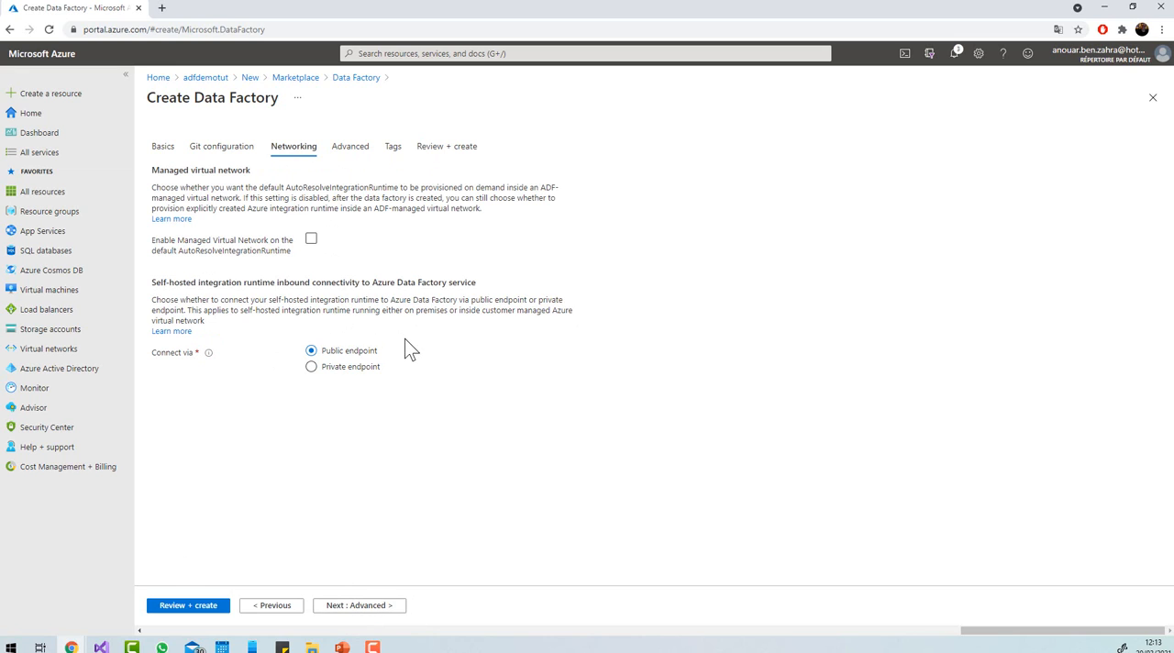
click(332, 609)
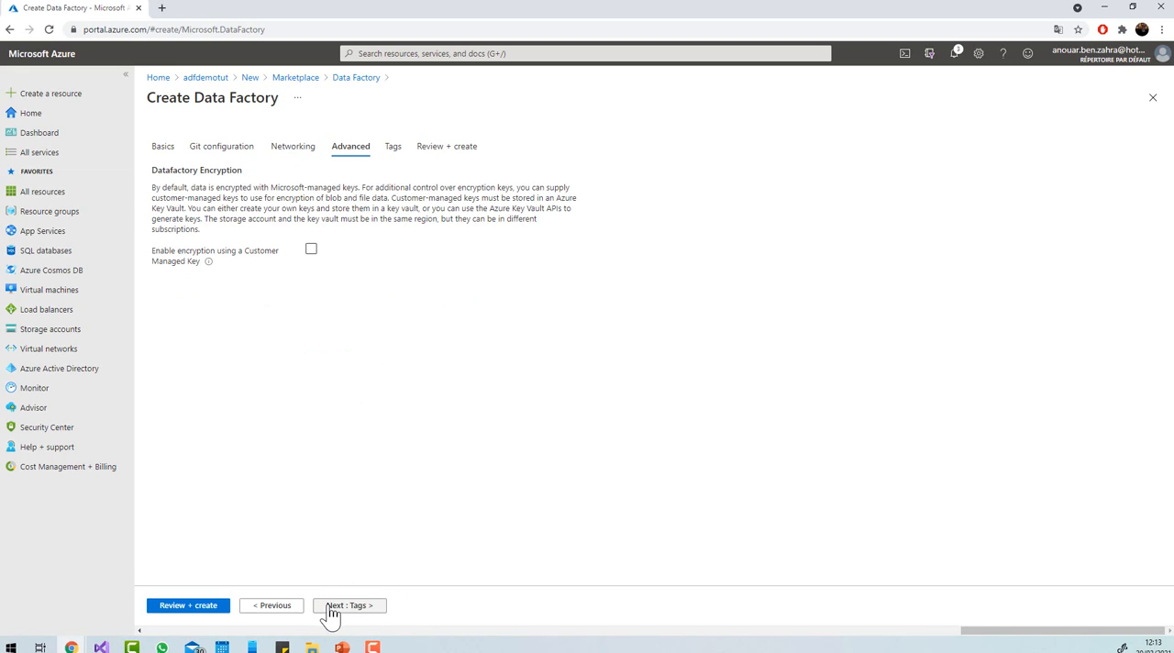
click(331, 611)
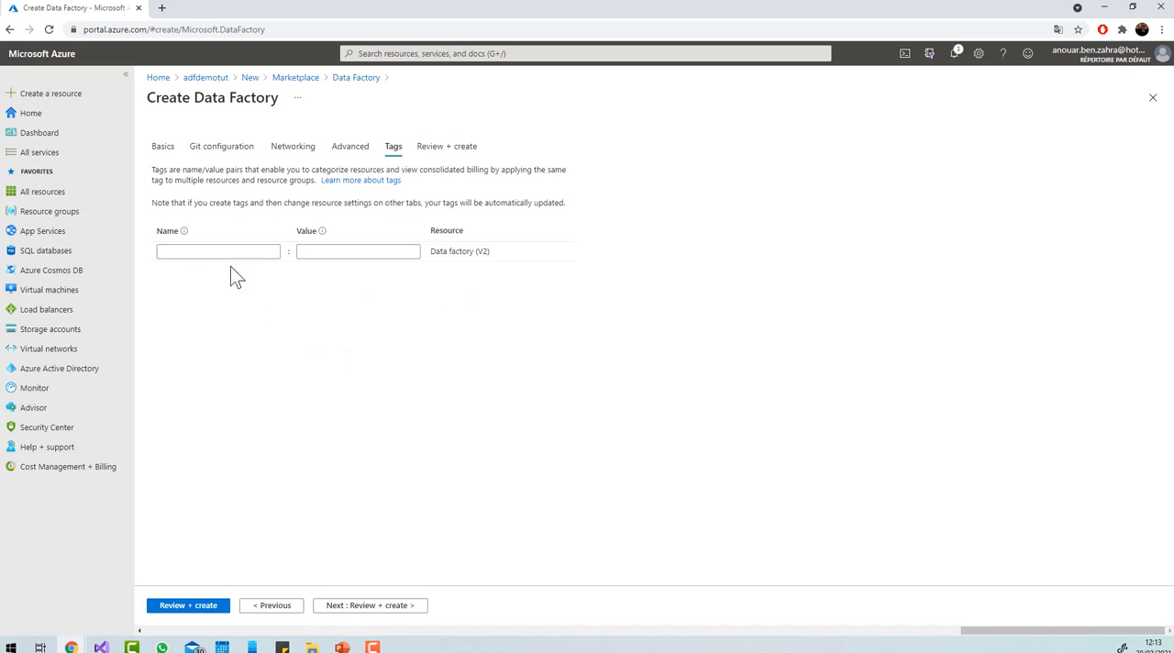
click(207, 254)
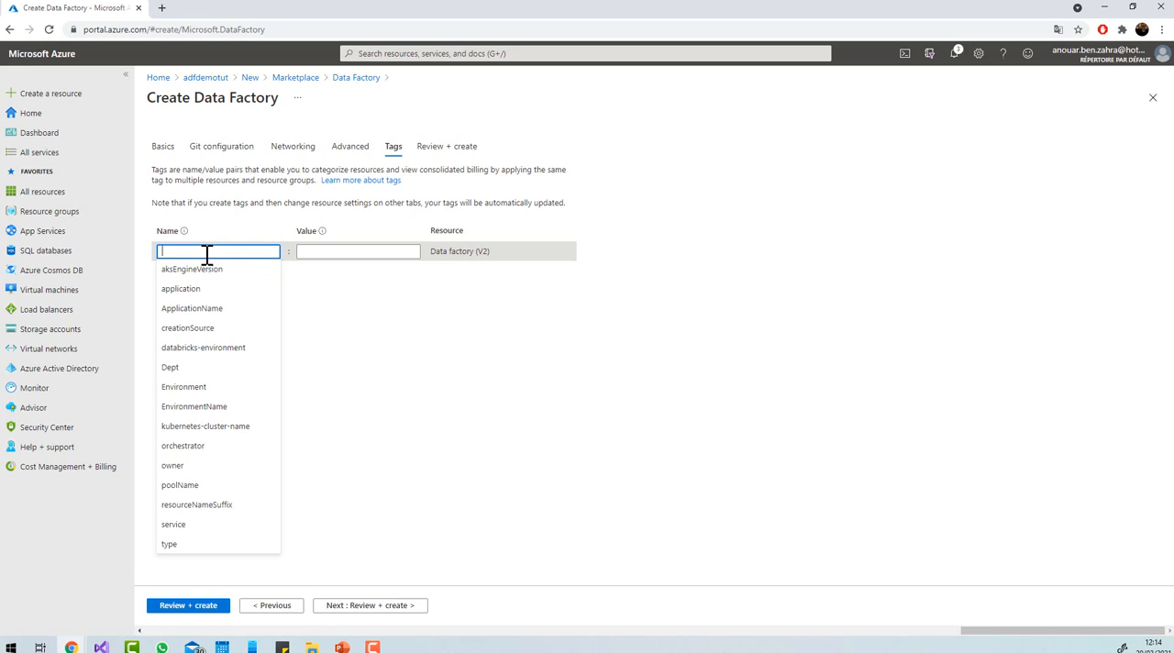
text(adf)
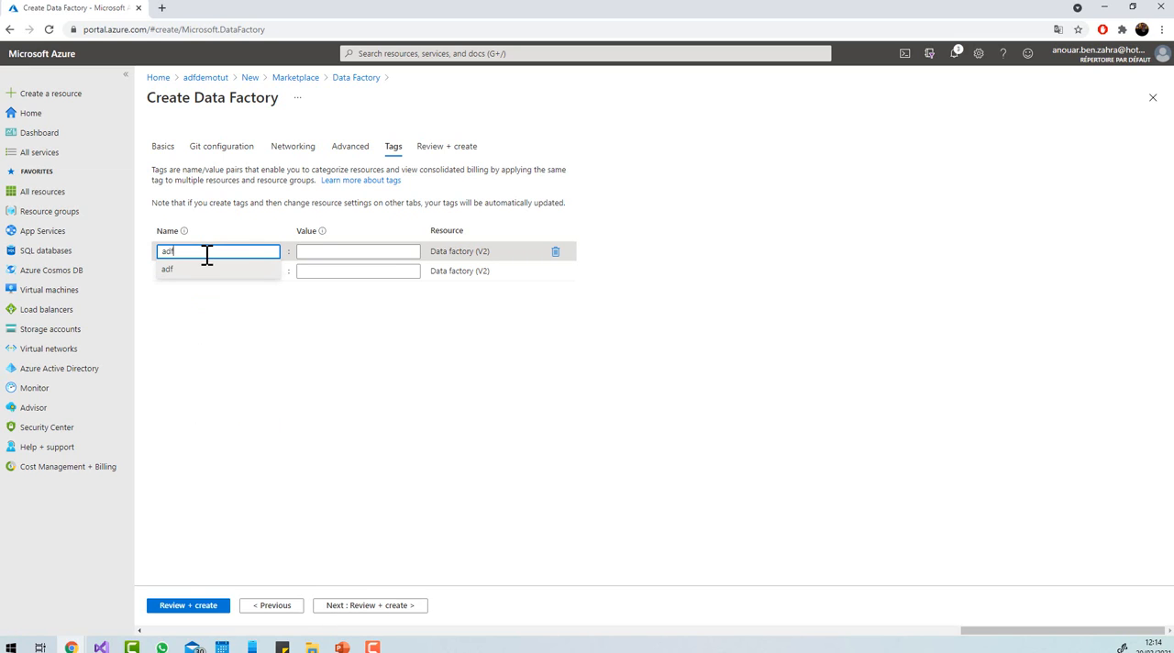
click(385, 255)
text(copi)
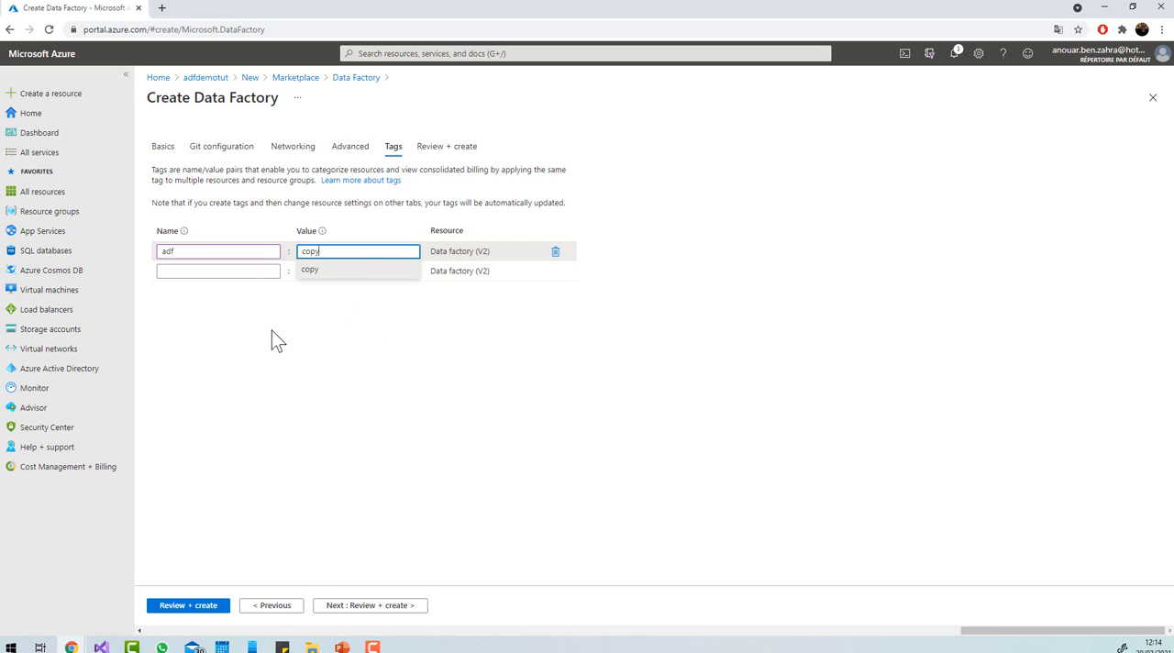
Postpone the data factory's Git configuration with Configure Git later, then review the settings and create the factory.
click(439, 146)
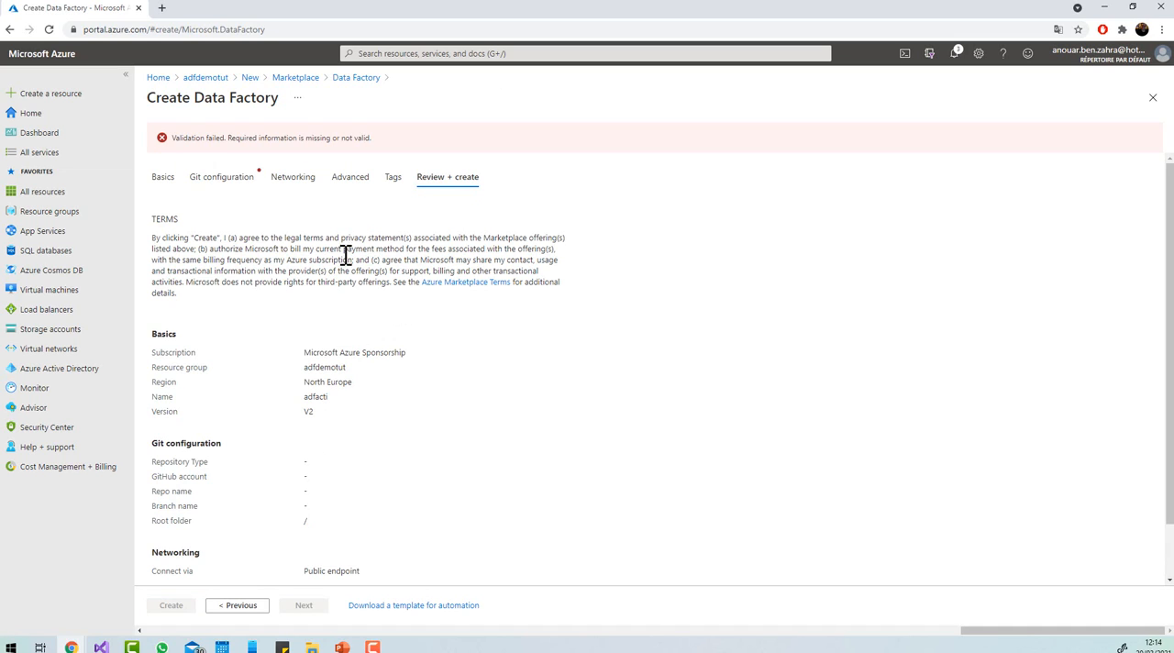
click(236, 176)
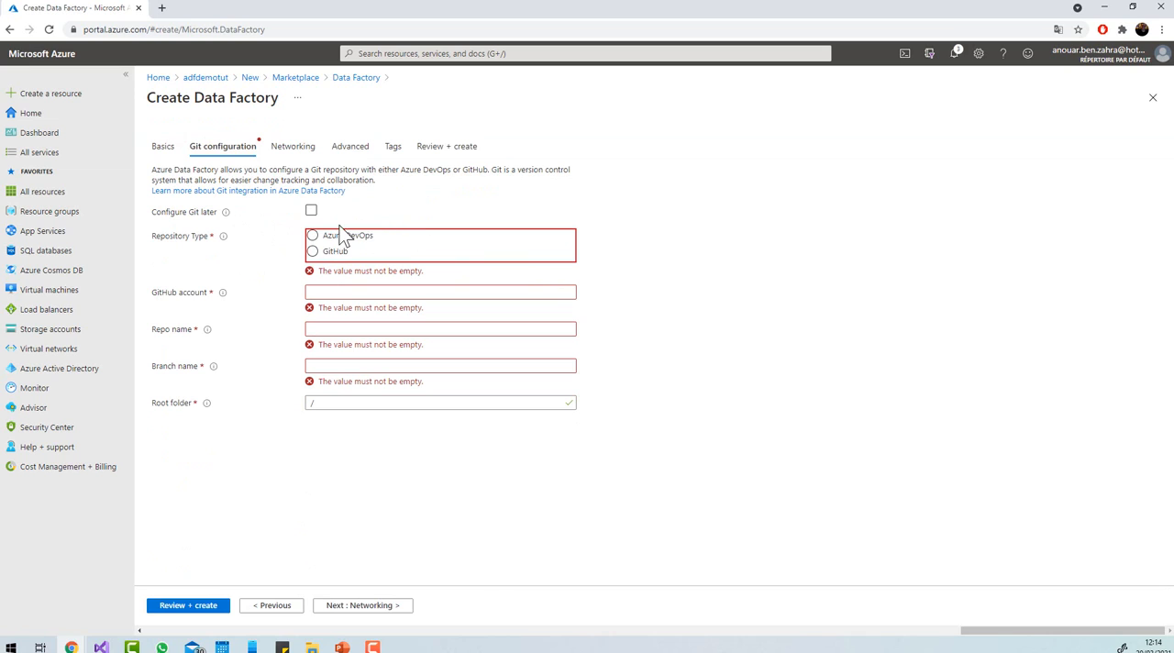
click(310, 215)
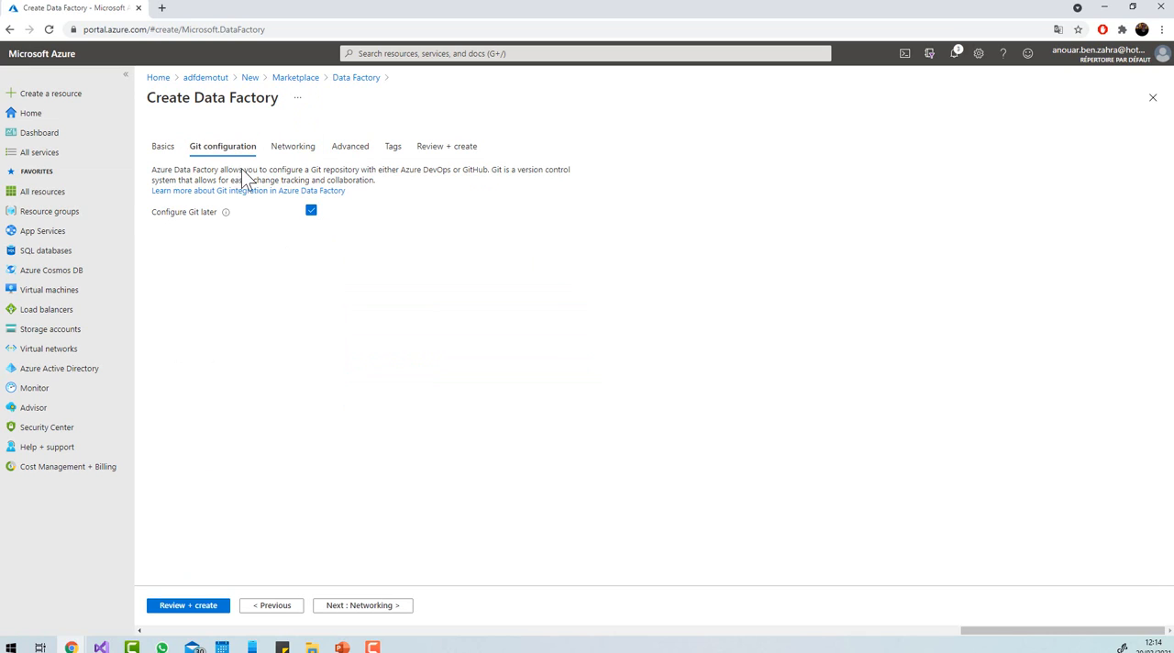
click(195, 609)
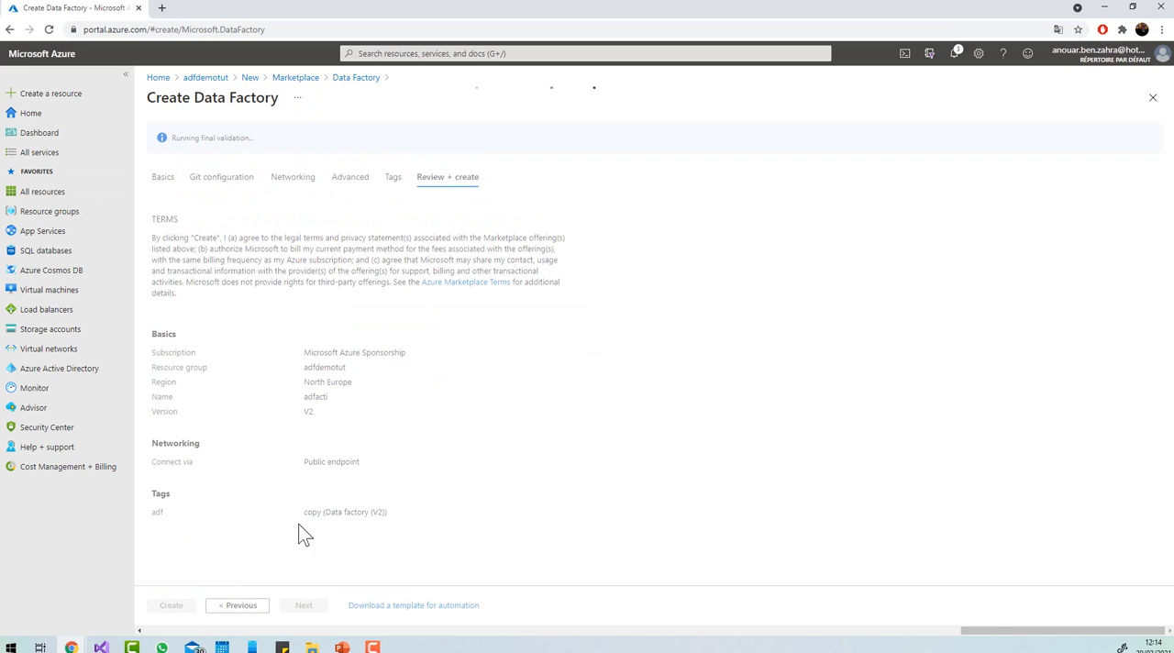
click(172, 609)
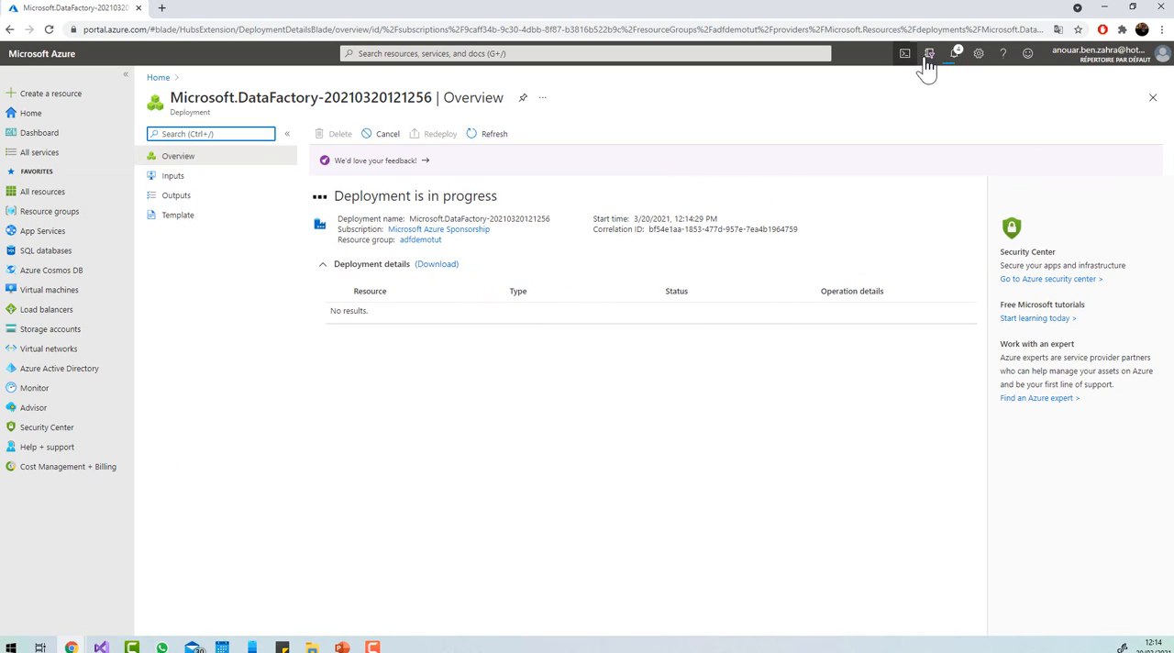
Check the deployment's progress in the notifications and open the deployed data factory resource.
click(955, 59)
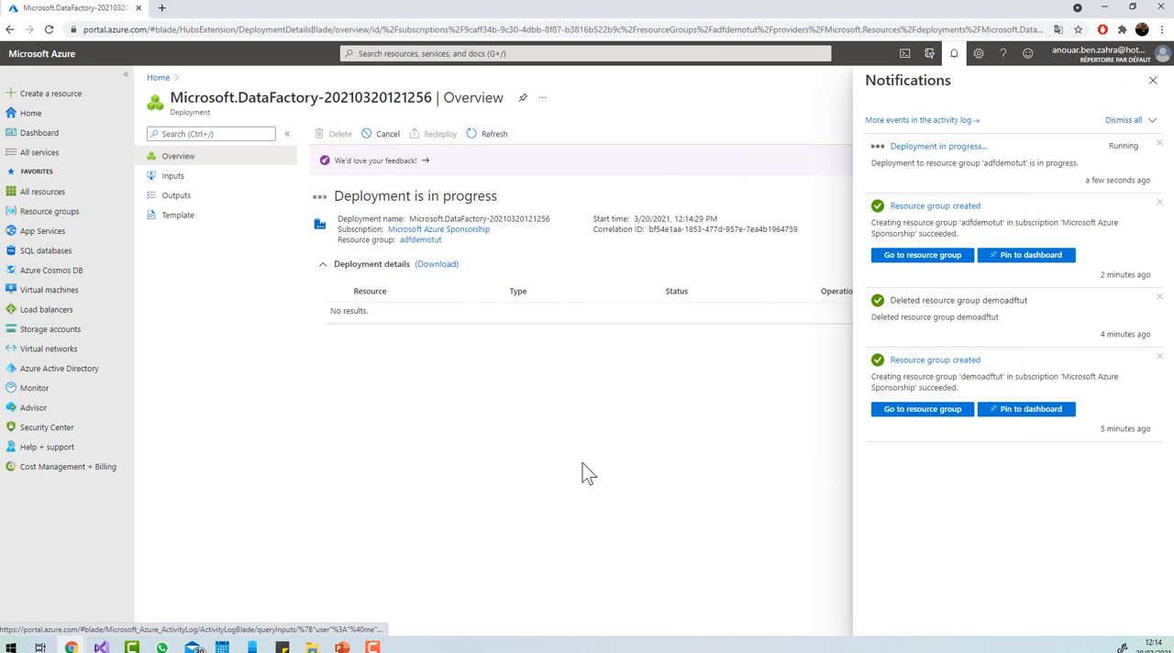
click(1153, 81)
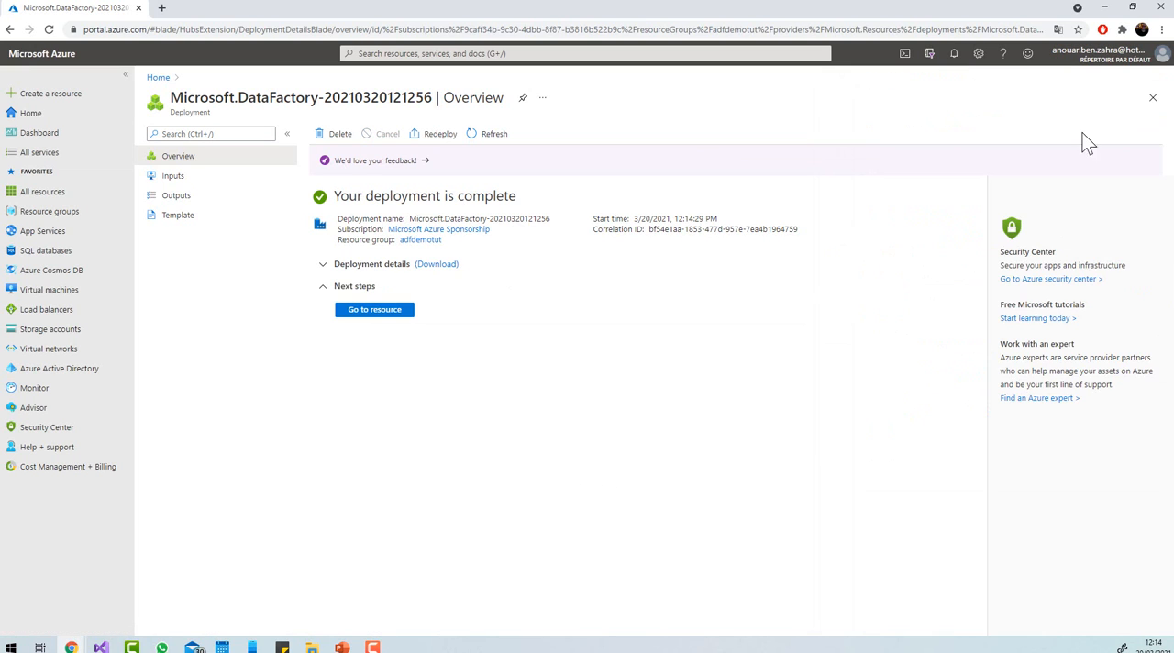
click(383, 311)
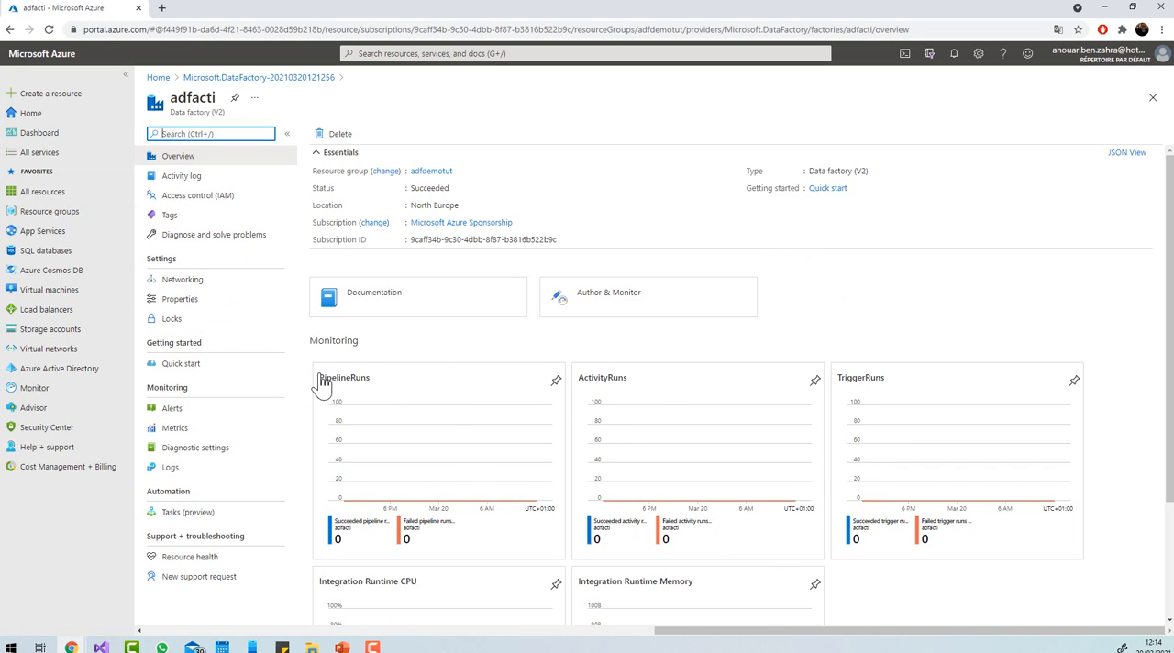
Look over the monitoring charts in the data factory's overview and open its Author & Monitor workspace.
drag(311, 341, 362, 343)
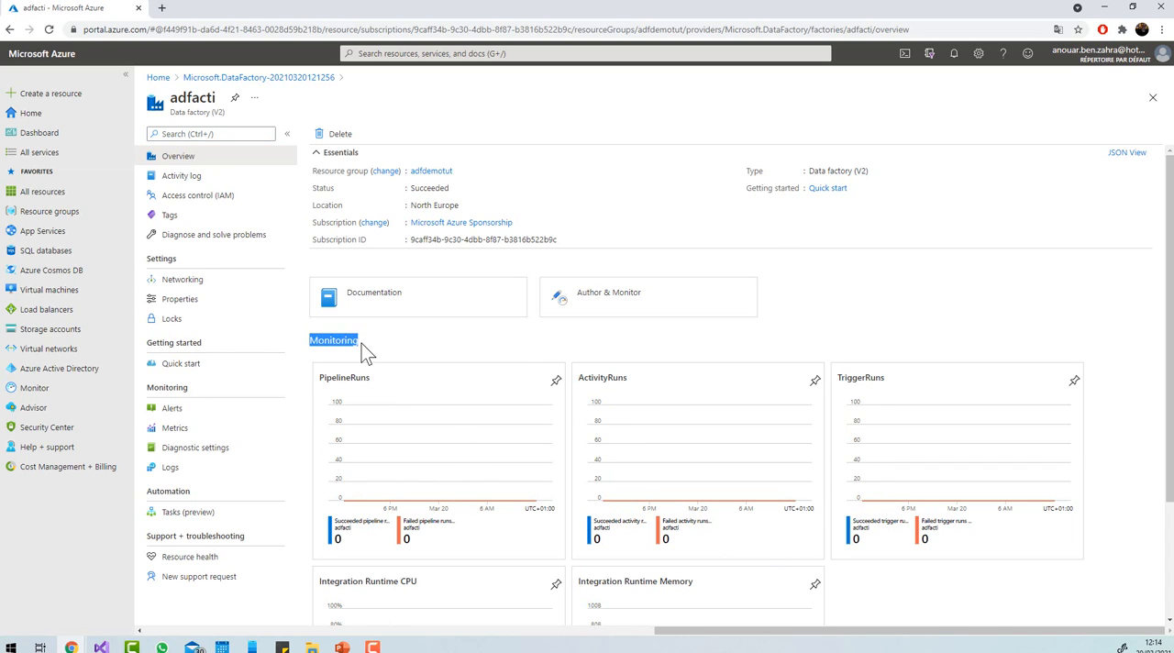
scroll(349, 349, down, 2)
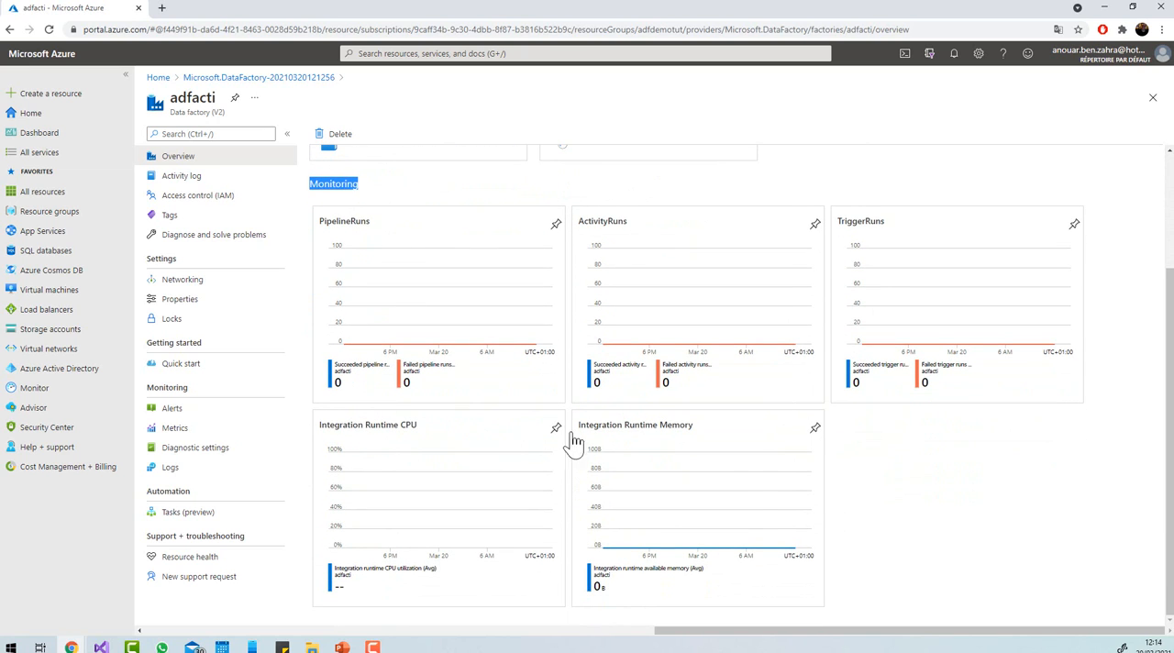
scroll(773, 537, up, 2)
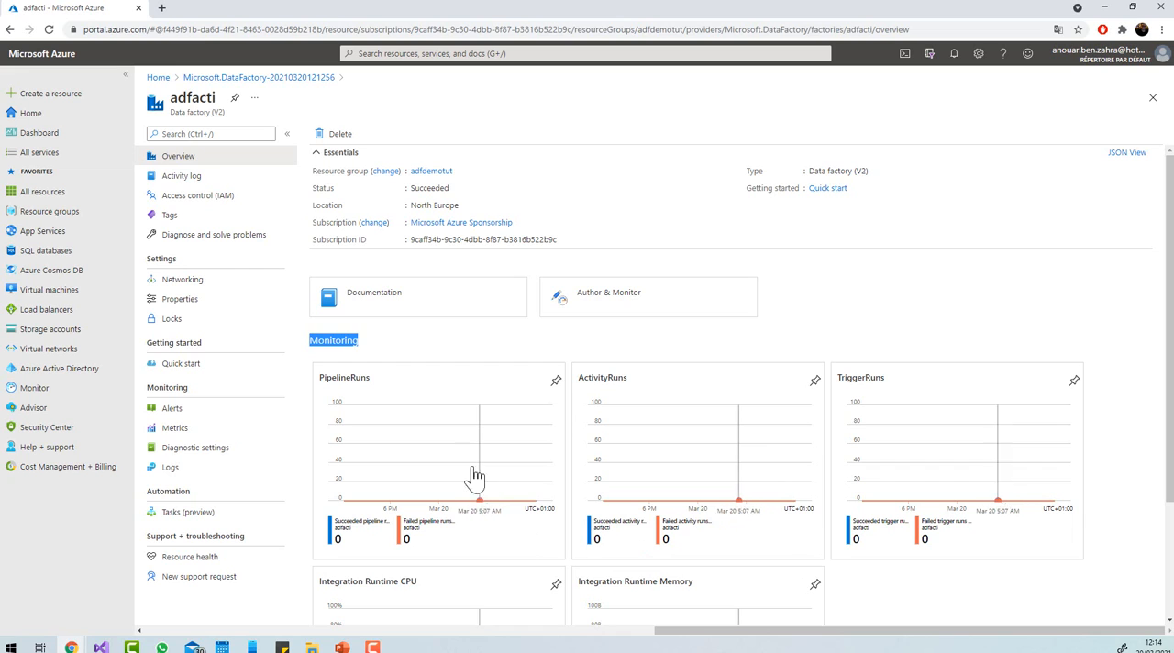
click(580, 309)
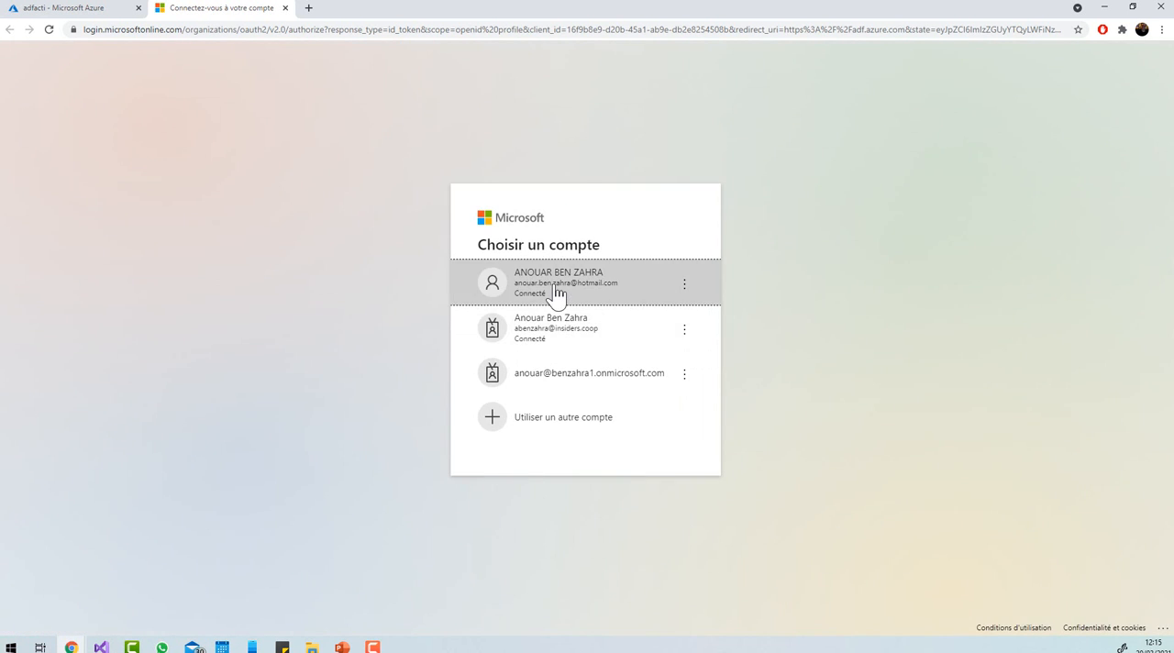
click(557, 292)
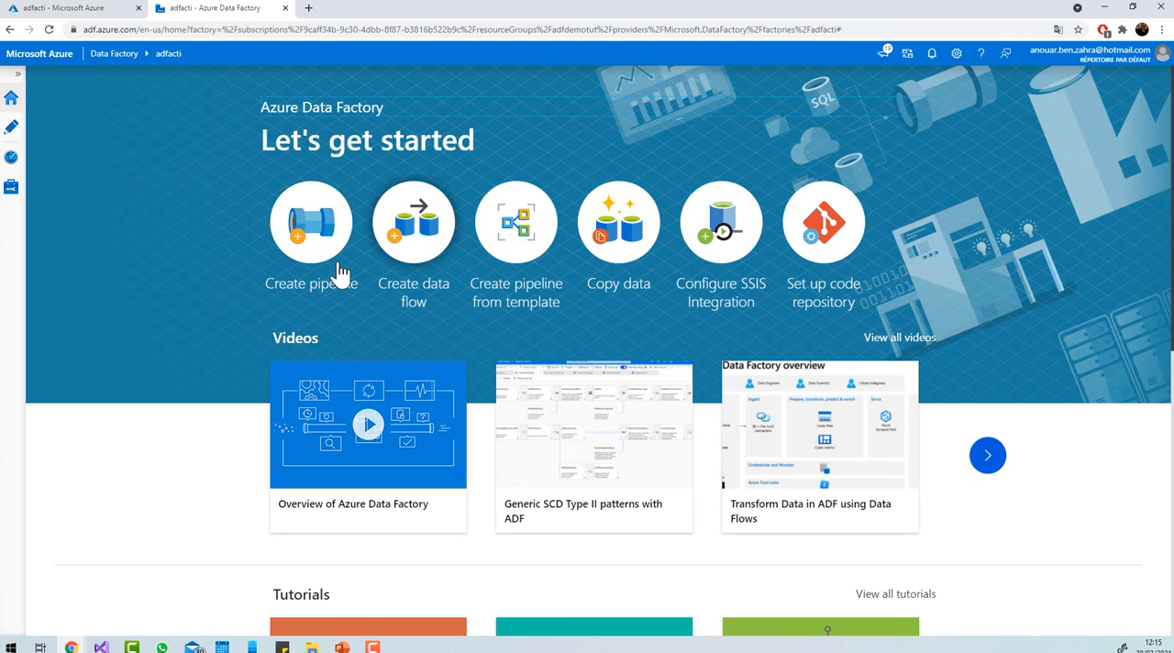
Glance at the authoring workspace, return to the Data Factory home page and create a new pipeline.
click(11, 127)
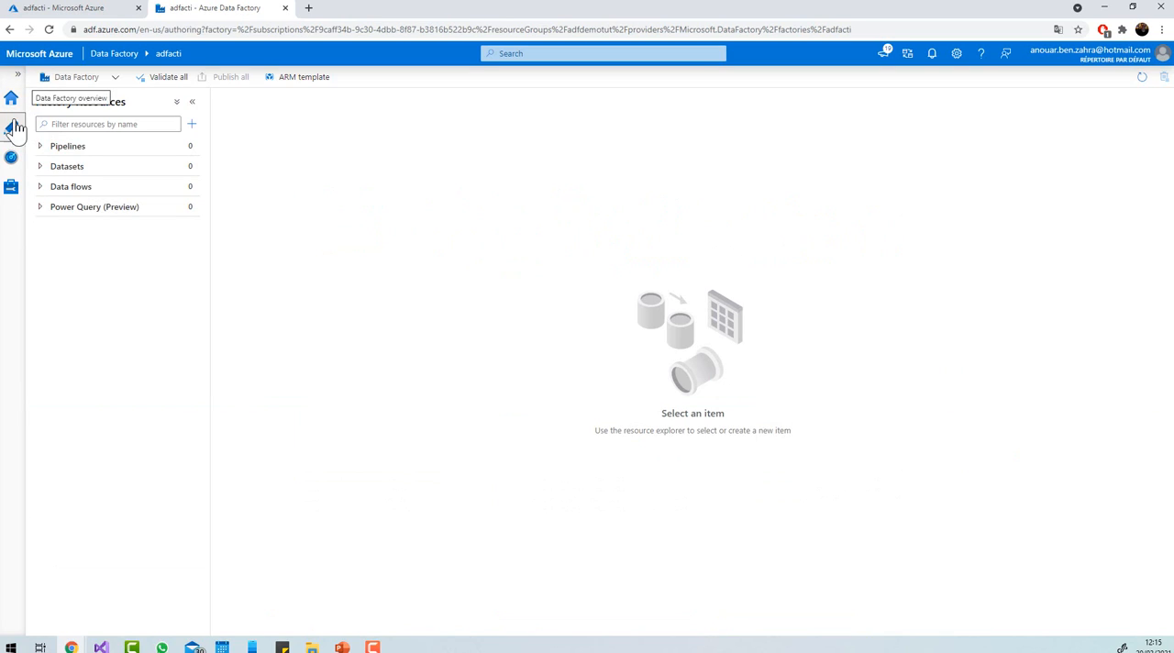
click(114, 54)
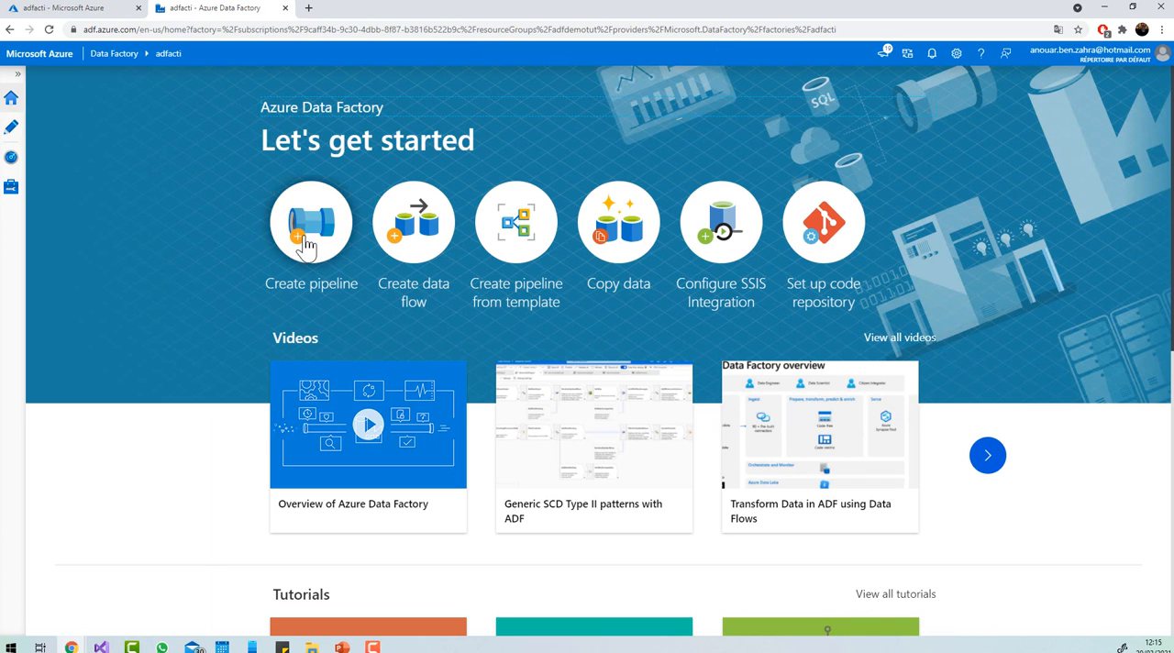
click(311, 289)
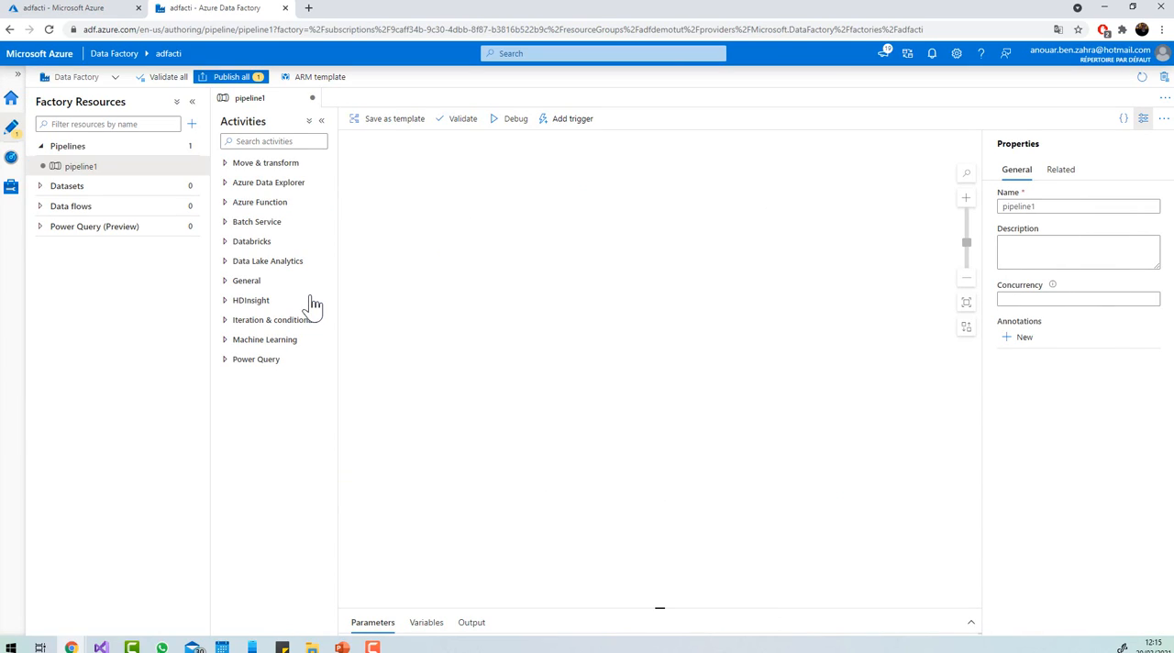
Rename the new pipeline as DemoPip.
double_click(1040, 207)
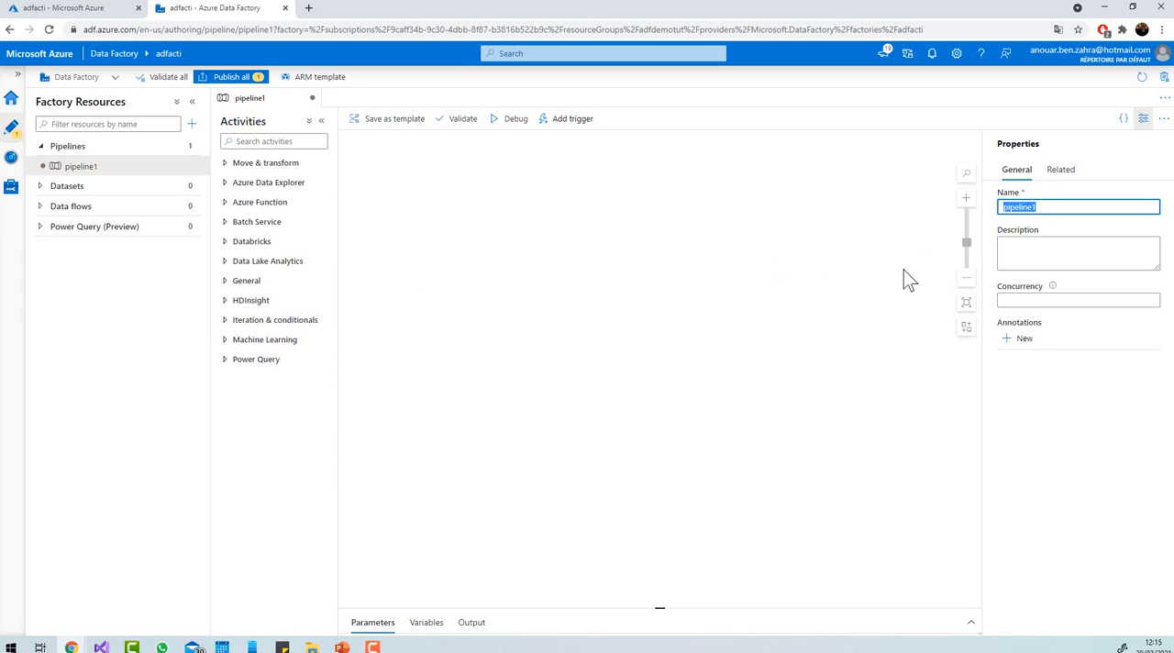
key(BackSpace)
text(De)
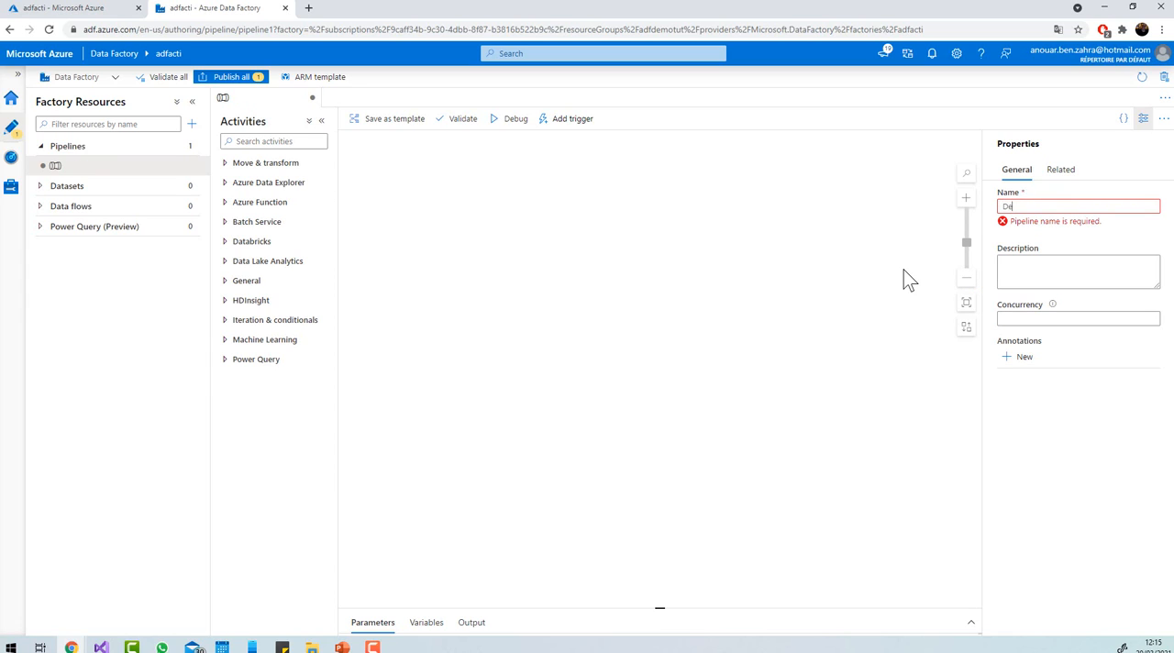
text(moP)
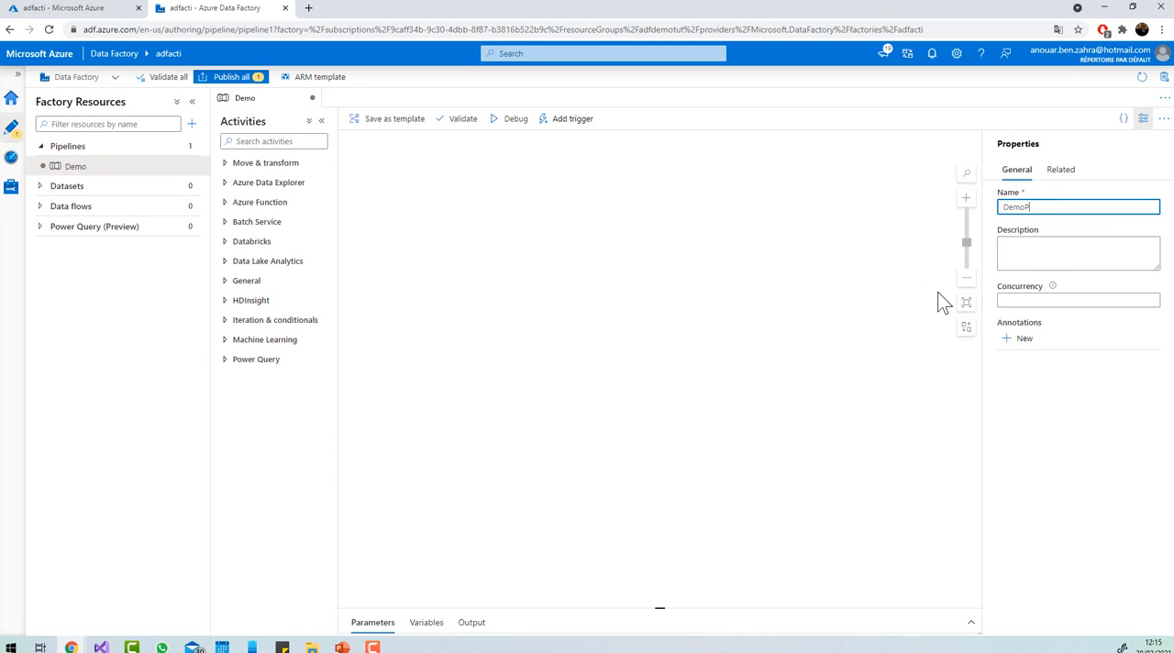
text(ip)
click(858, 410)
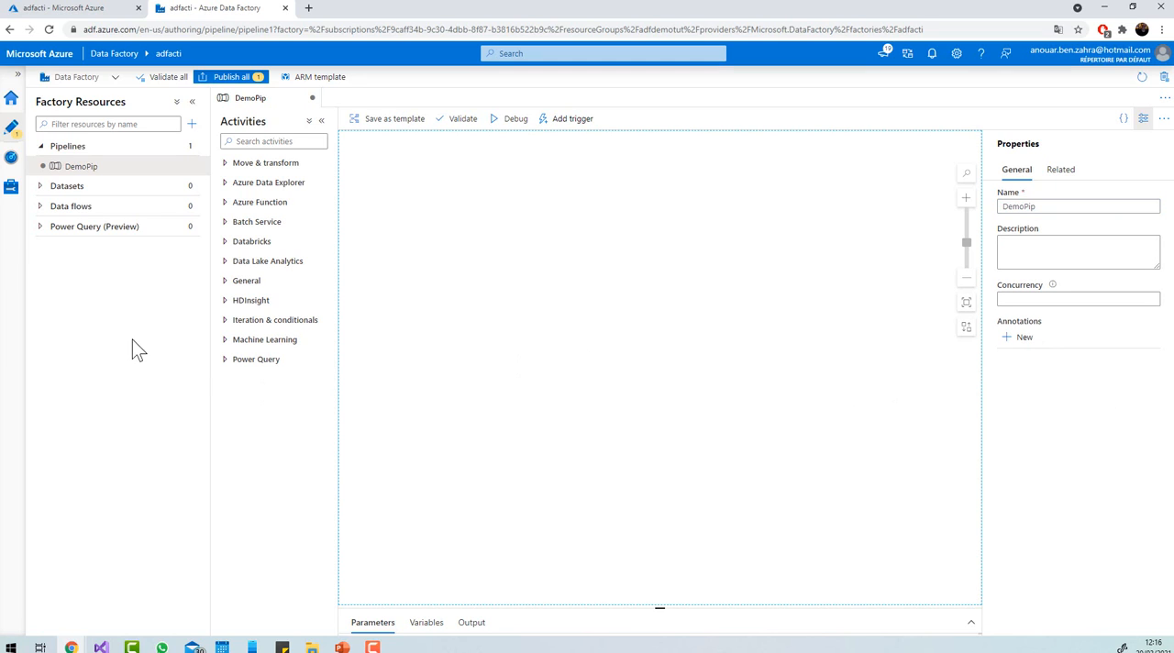
Examine the activities in the Move & transform, Azure Data Explorer, Azure Function, Batch Service, Databricks and Data Lake Analytics categories.
click(229, 167)
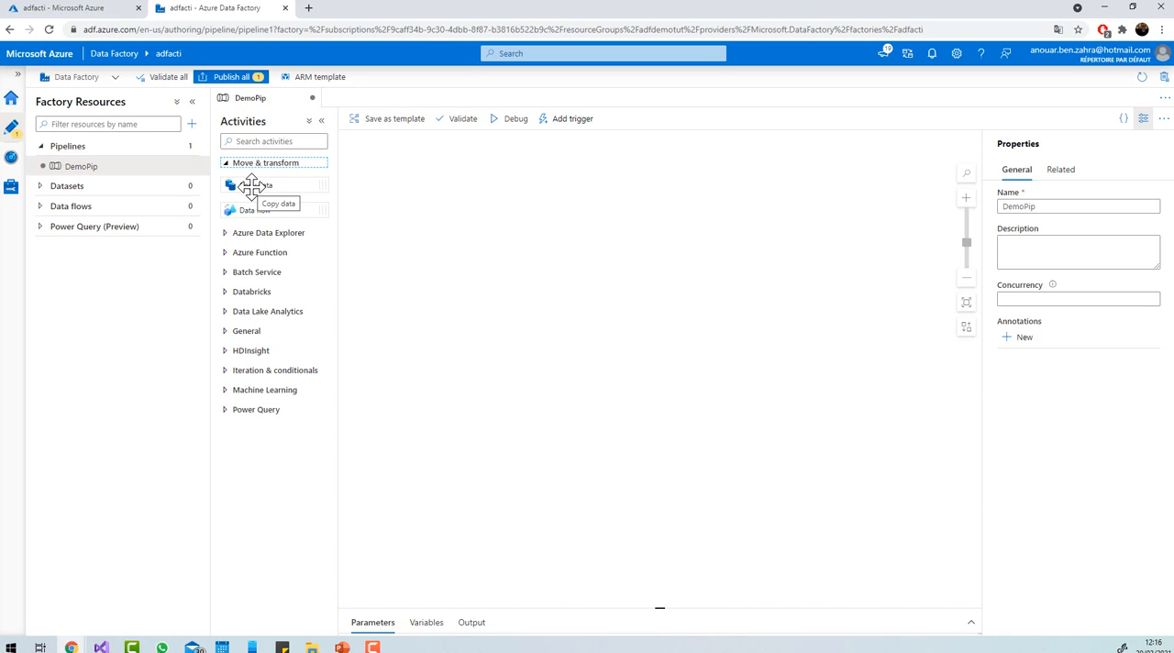
click(230, 235)
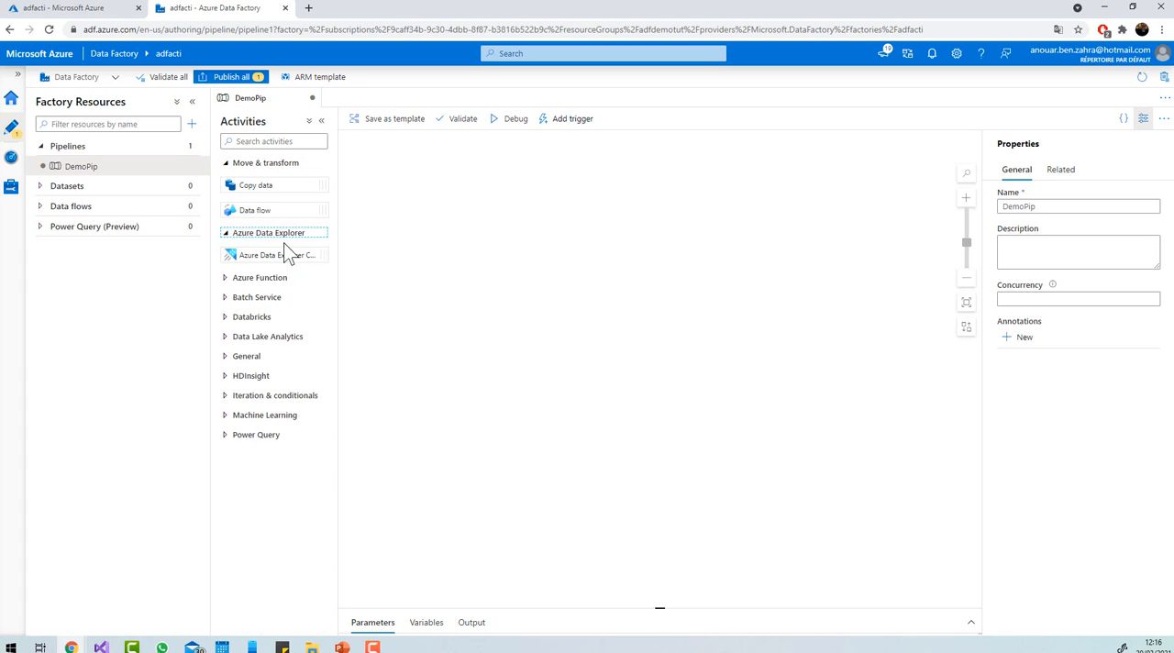
click(225, 280)
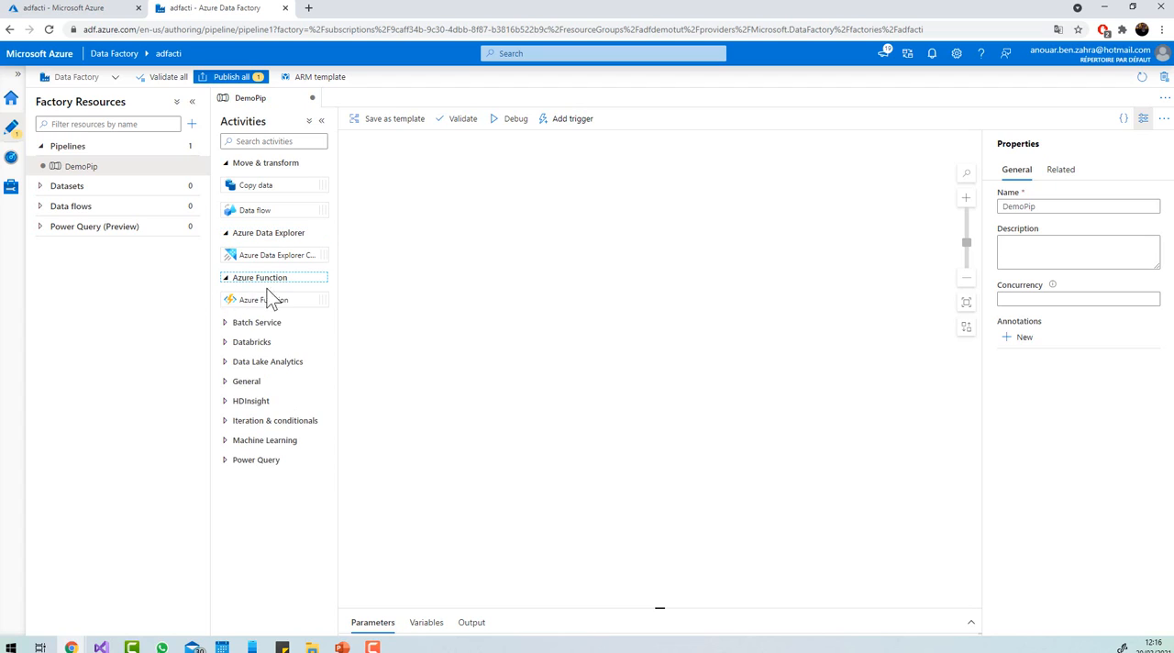
click(225, 325)
click(226, 369)
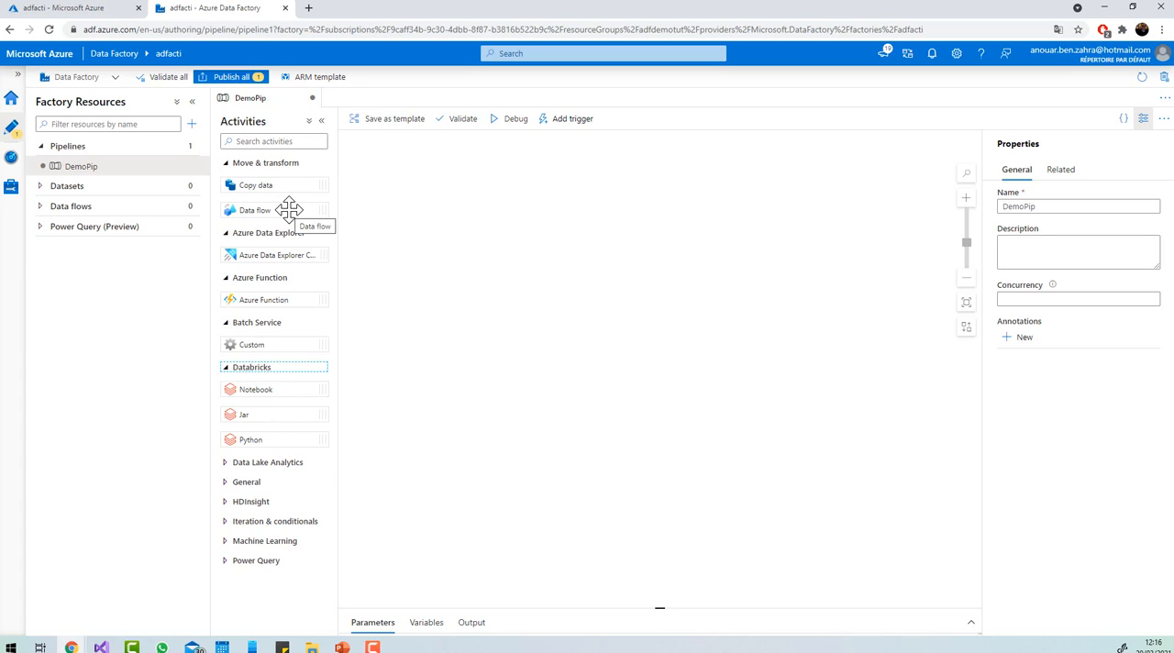
click(261, 462)
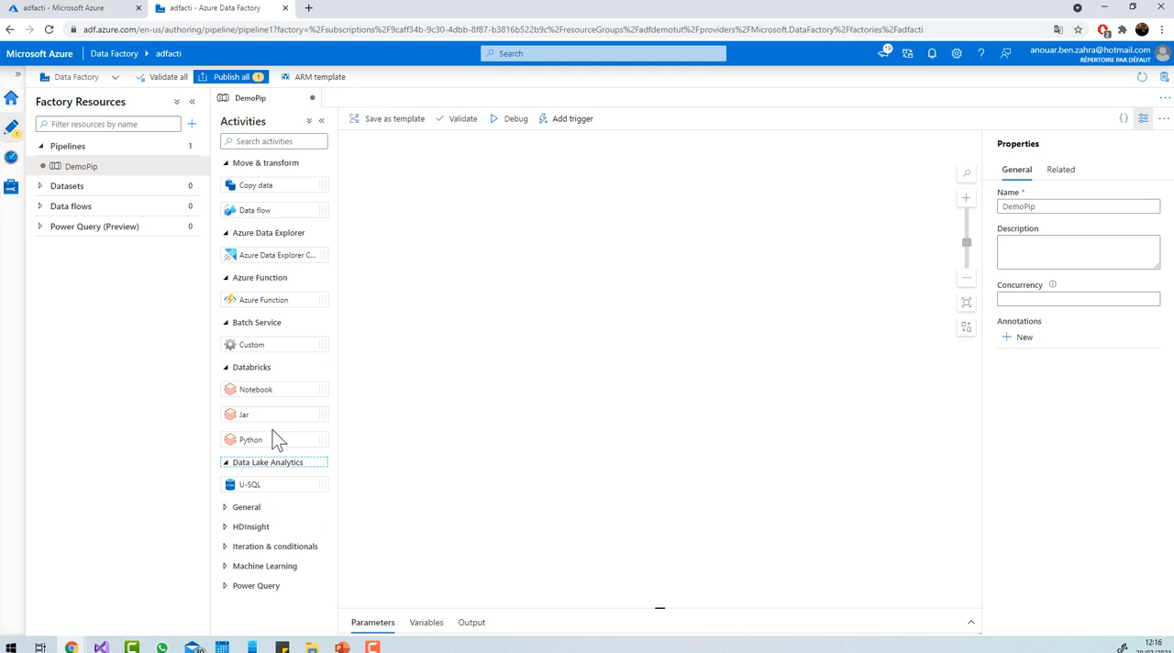
Examine the activities in the General, HDInsight, Iteration & conditionals, Machine Learning and Power Query categories.
click(231, 508)
scroll(254, 479, down, 3)
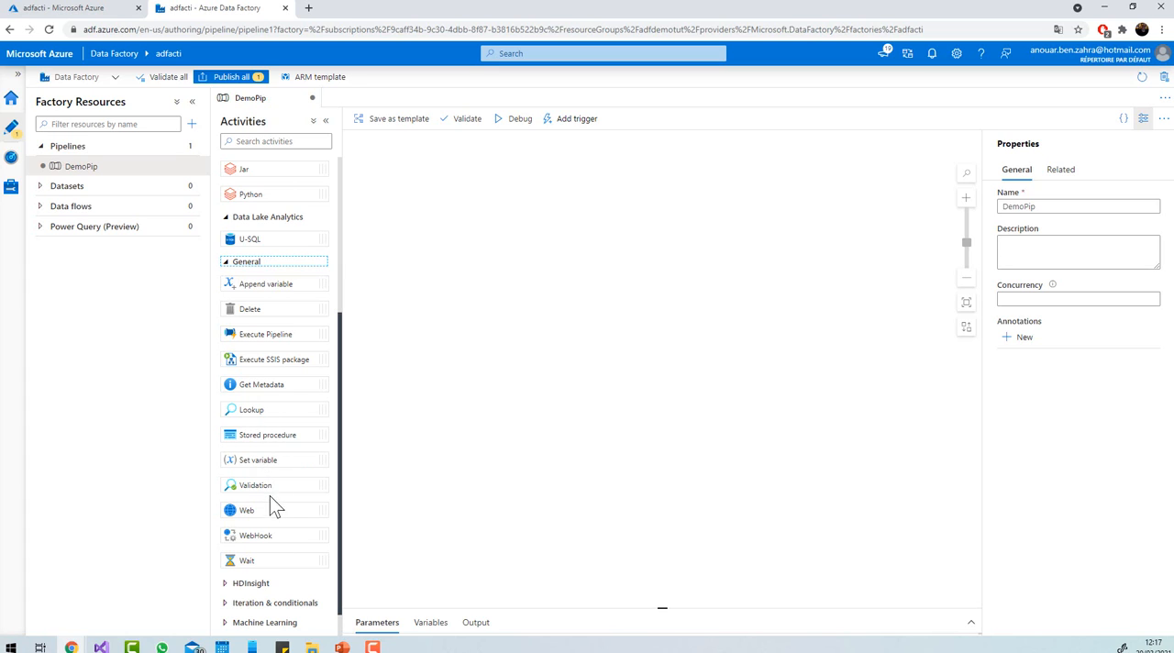
scroll(270, 496, down, 1)
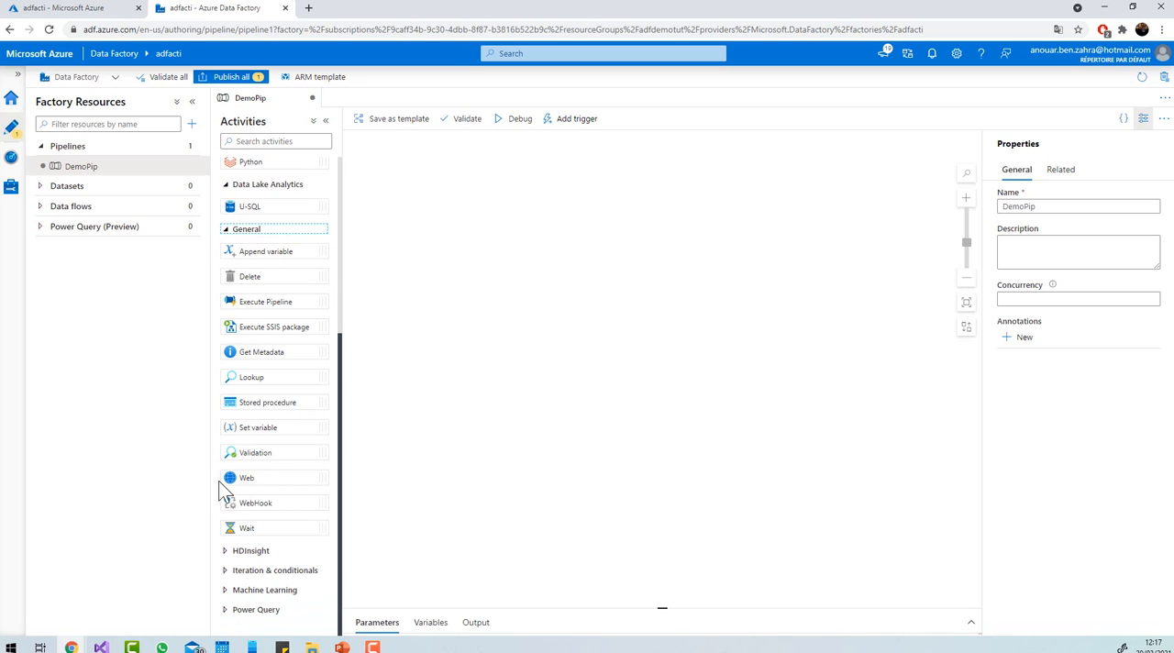
click(246, 551)
scroll(276, 564, down, 2)
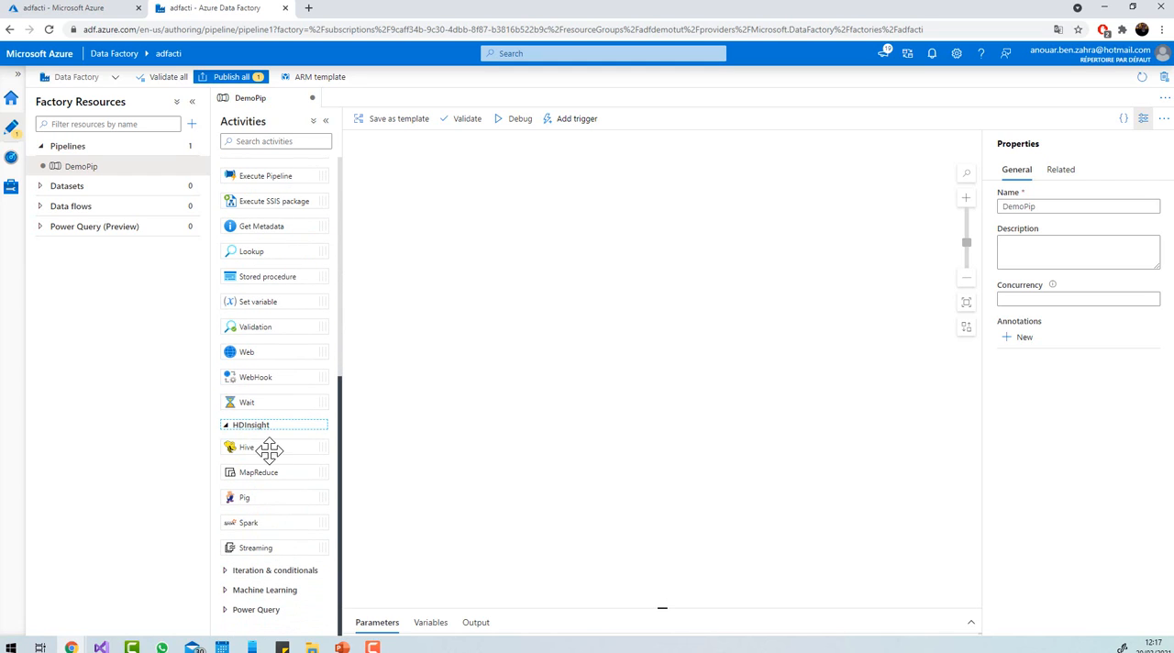
click(256, 572)
scroll(277, 546, down, 2)
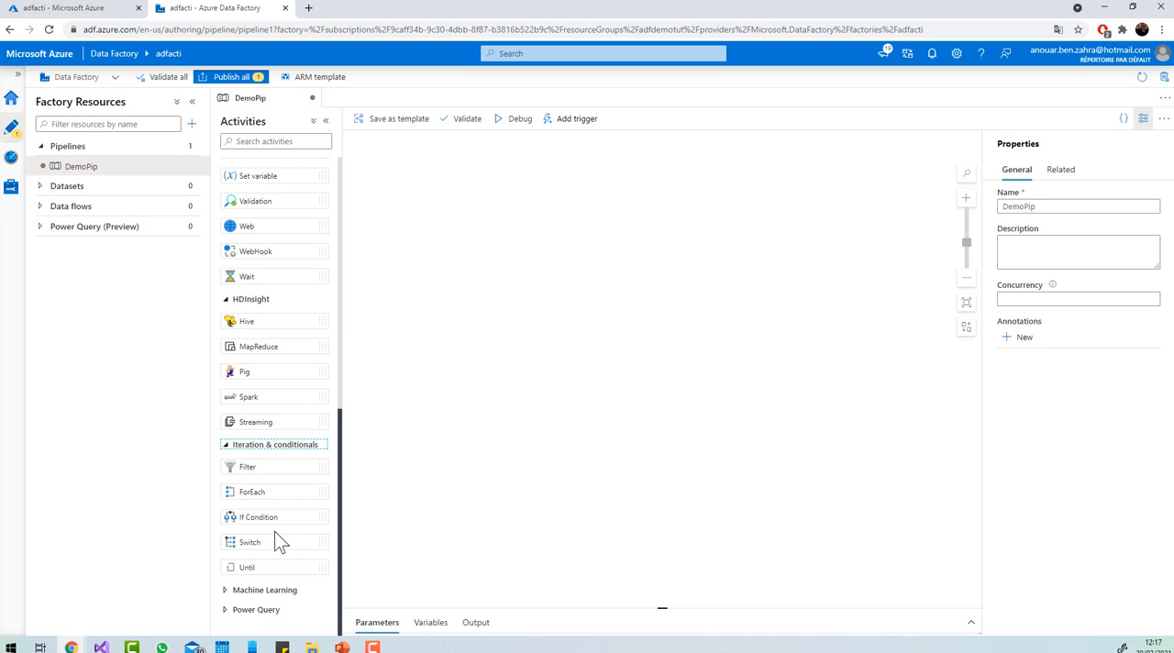
click(248, 590)
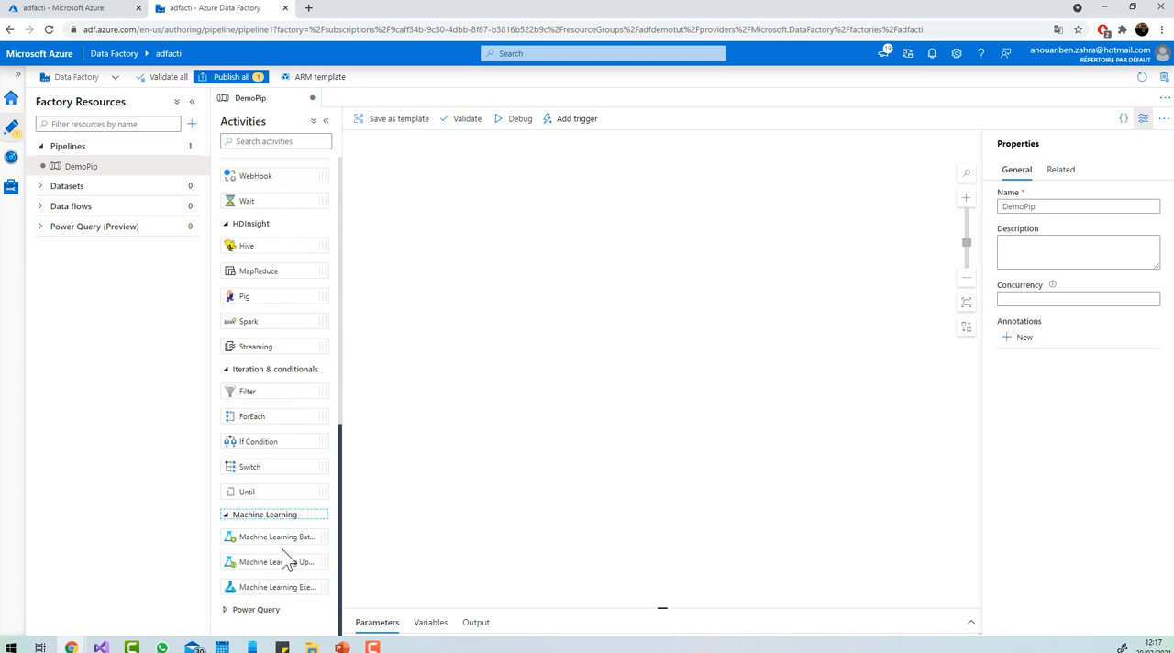
click(229, 609)
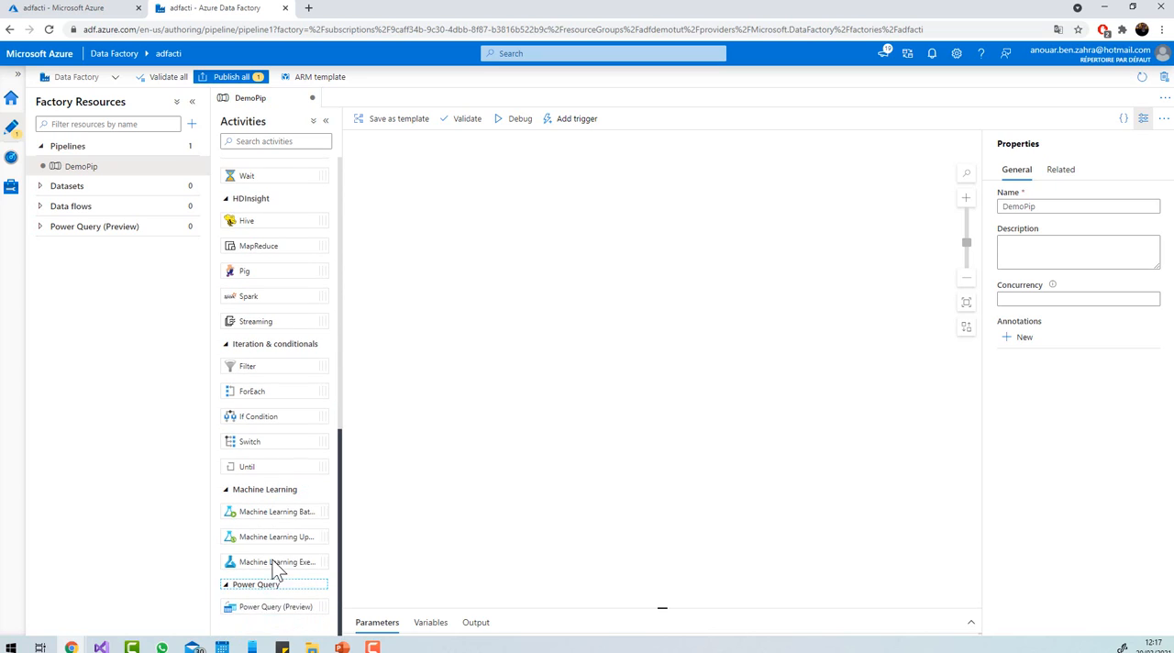